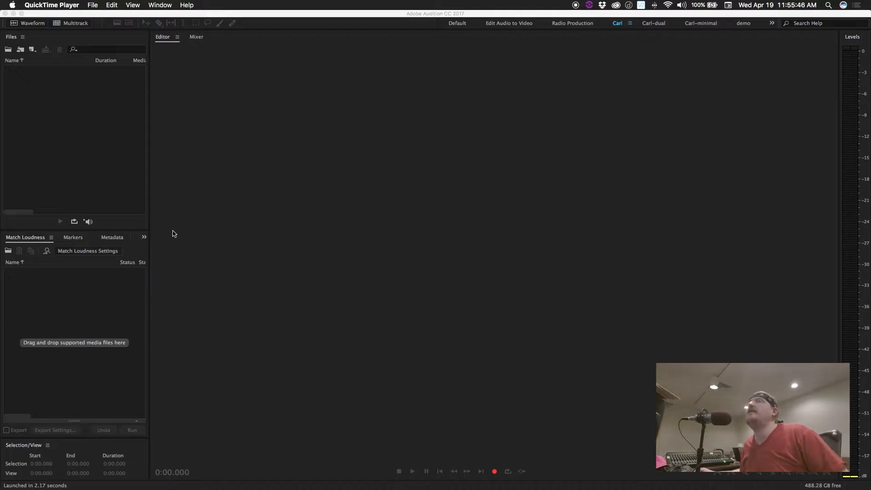
Step: Switch to the Default workspace and reset it to its saved layout
{"action": "left_click", "coordinate": [298, 255]}
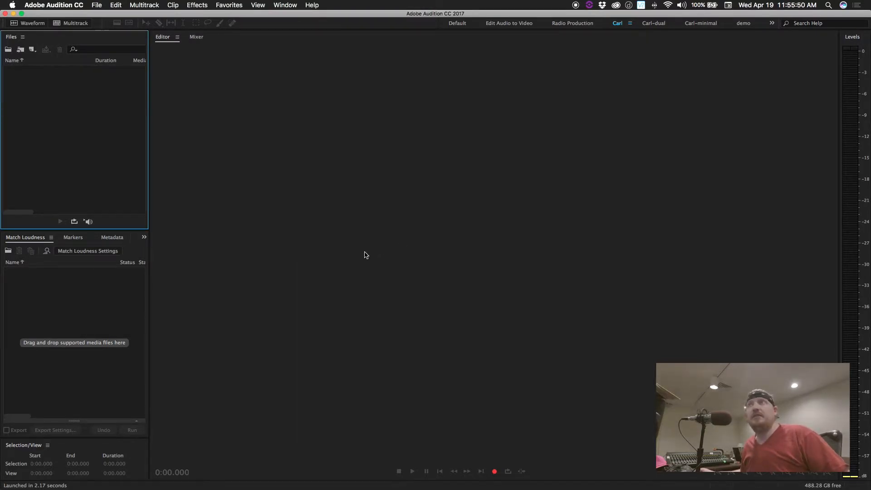
{"action": "left_click", "coordinate": [279, 5]}
{"action": "mouse_move", "coordinate": [292, 17]}
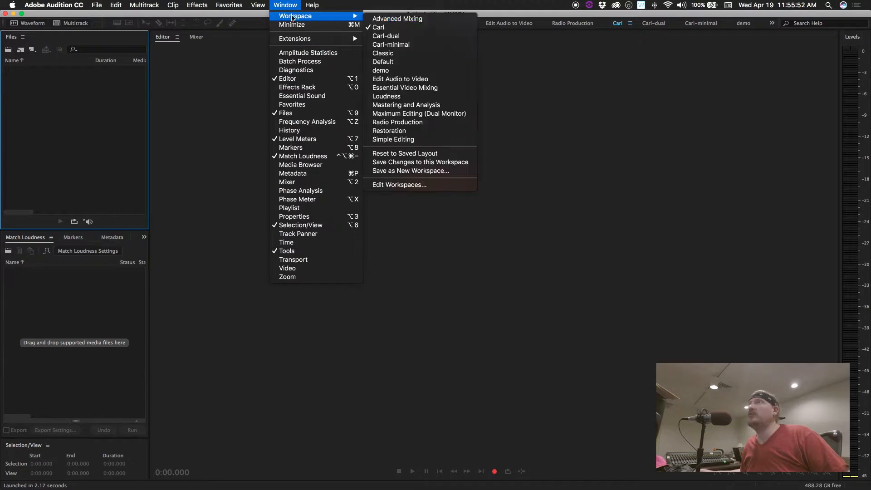
{"action": "left_click", "coordinate": [401, 62]}
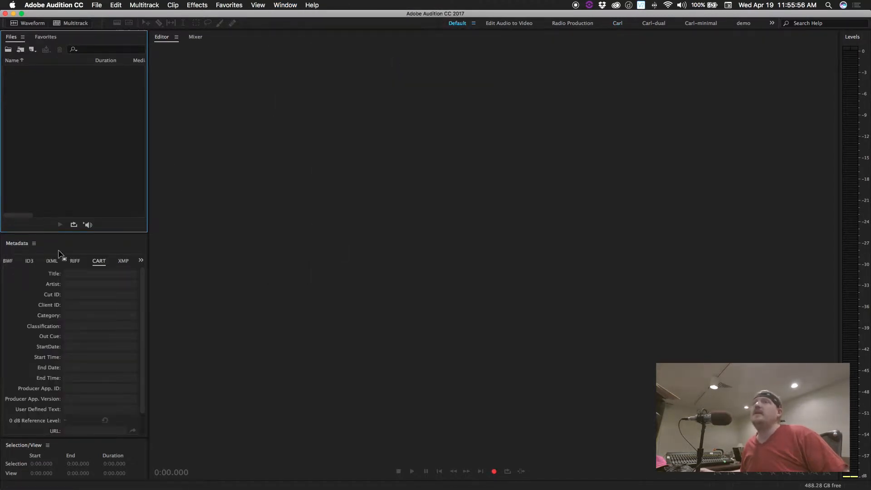
{"action": "left_click", "coordinate": [255, 5]}
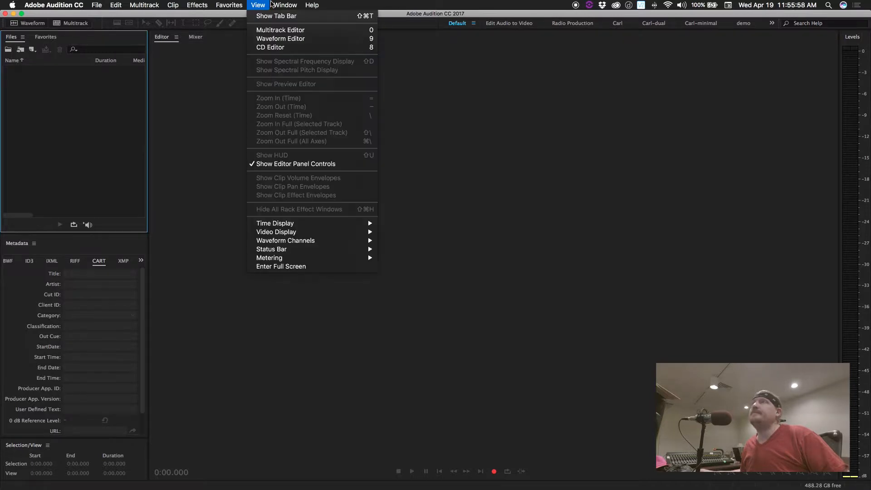
{"action": "mouse_move", "coordinate": [284, 5]}
{"action": "mouse_move", "coordinate": [301, 17]}
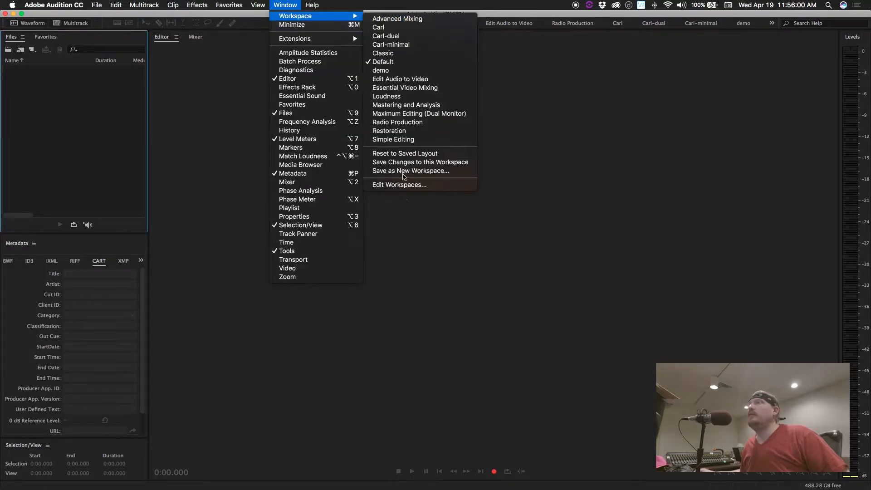
{"action": "left_click", "coordinate": [405, 154]}
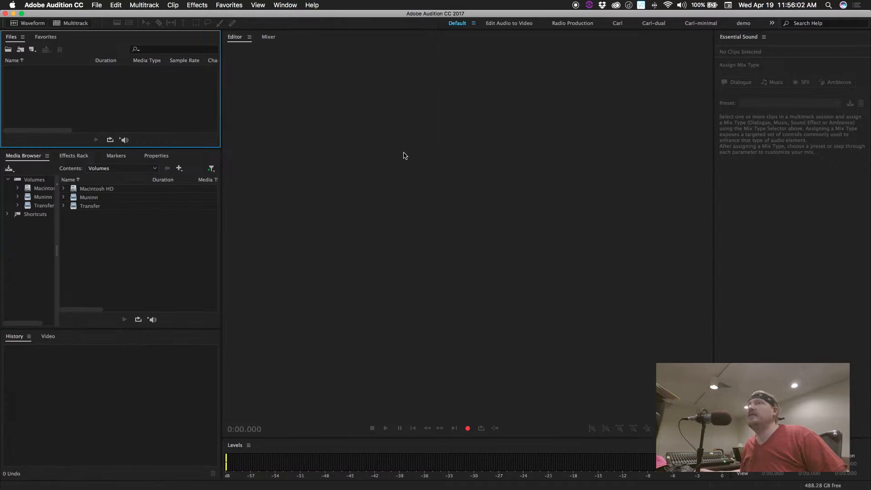
Step: Close the Essential Sound panel and switch to the Classic workspace
{"action": "left_click", "coordinate": [763, 37]}
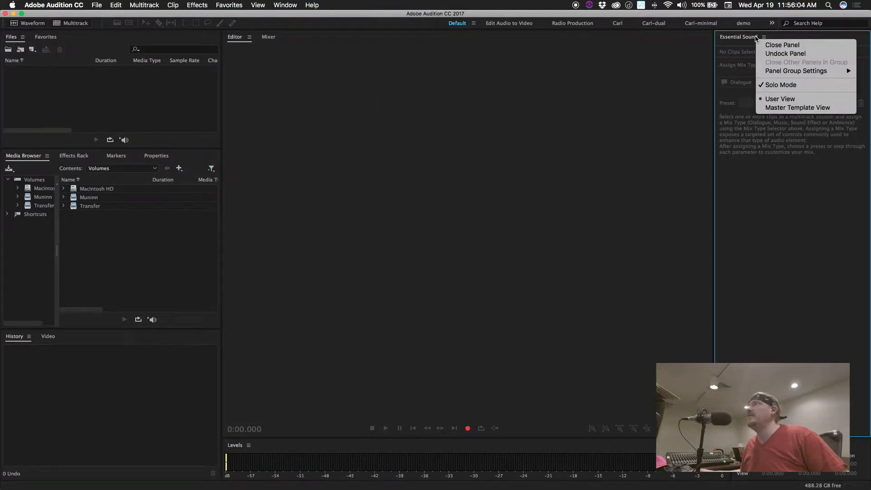
{"action": "left_click", "coordinate": [771, 41]}
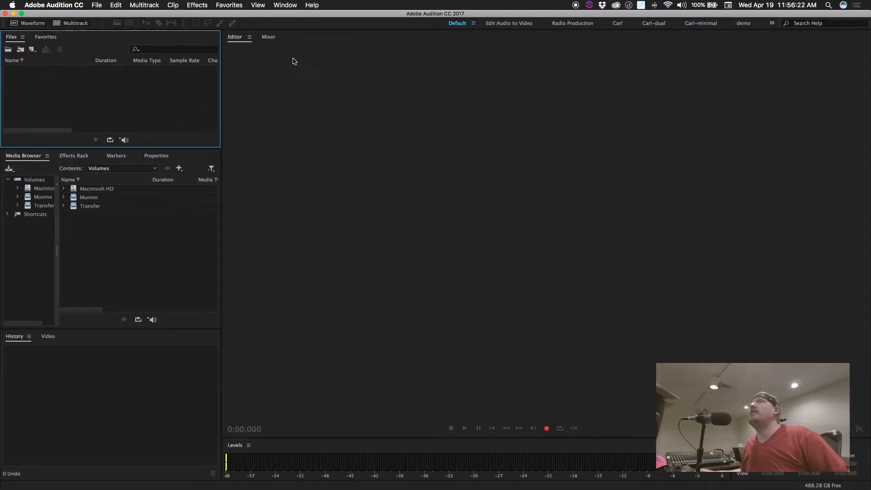
{"action": "left_click", "coordinate": [293, 7]}
{"action": "mouse_move", "coordinate": [313, 16]}
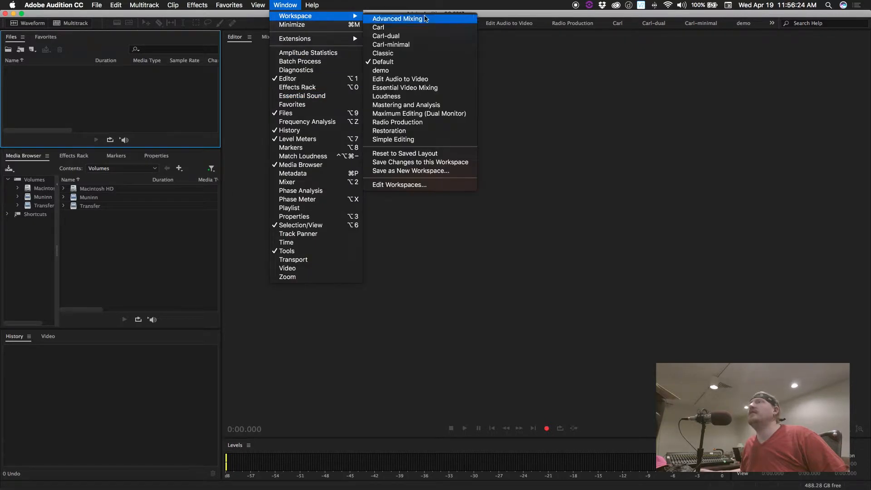
{"action": "left_click", "coordinate": [383, 62]}
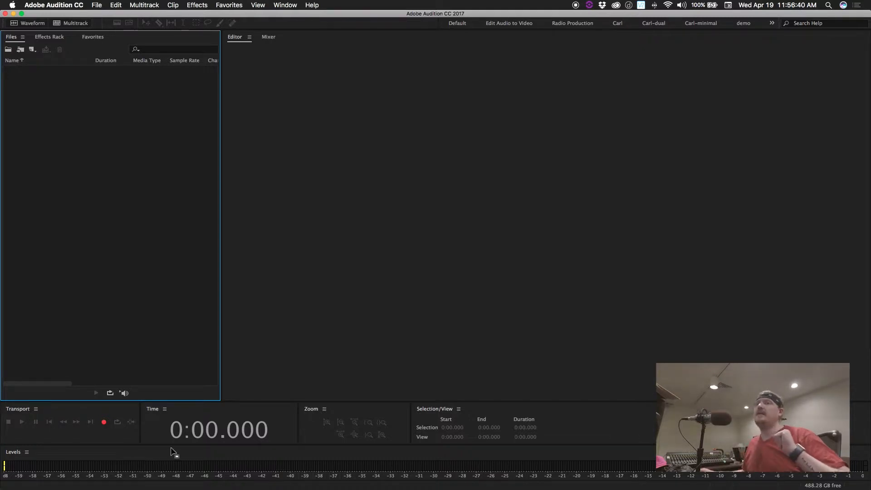
Step: Create a 44100 Hz, 16-bit mono audio file named "carl is awesome" and record about 46 seconds of speech into it
{"action": "left_click", "coordinate": [104, 422]}
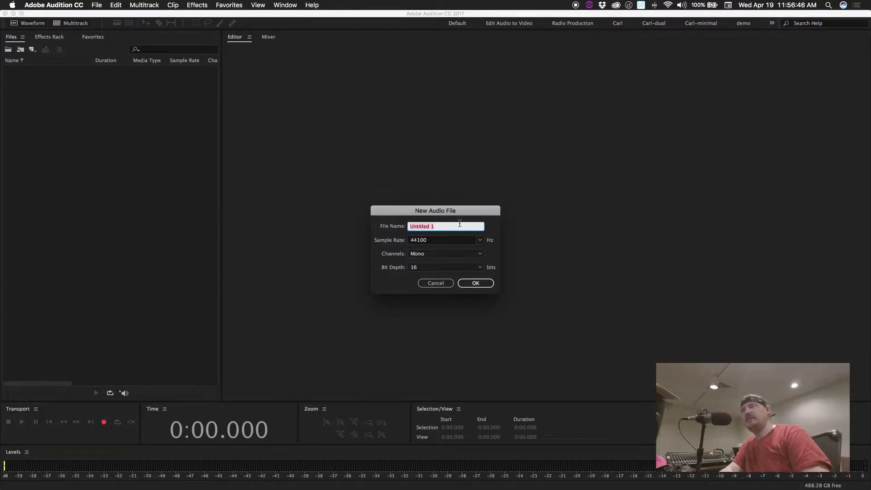
{"action": "type", "text": "carl is awesome"}
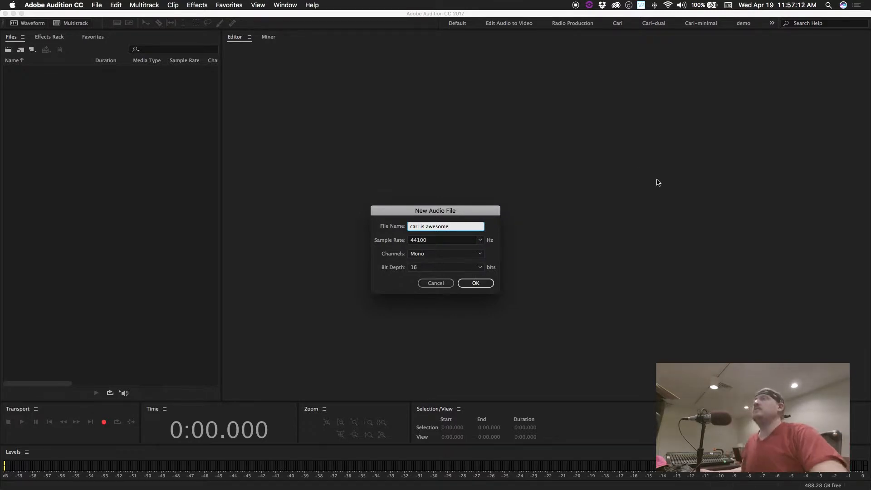
{"action": "left_click", "coordinate": [476, 283]}
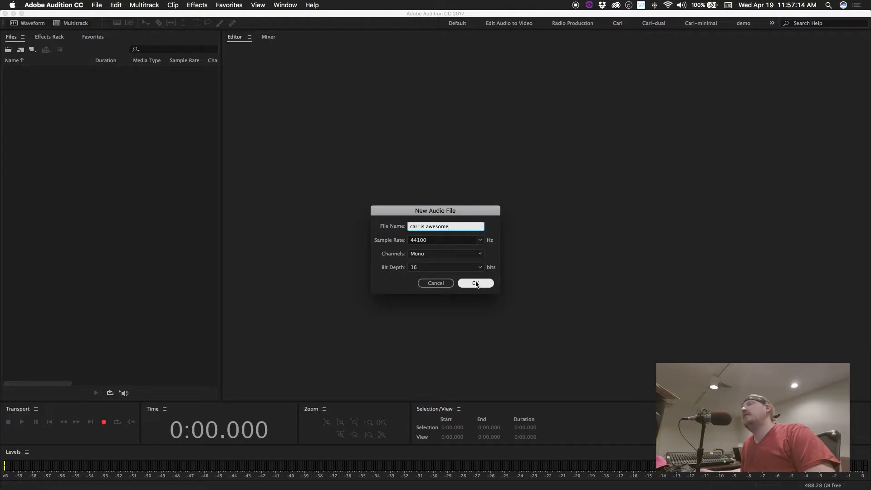
{"action": "key", "text": "shift+space"}
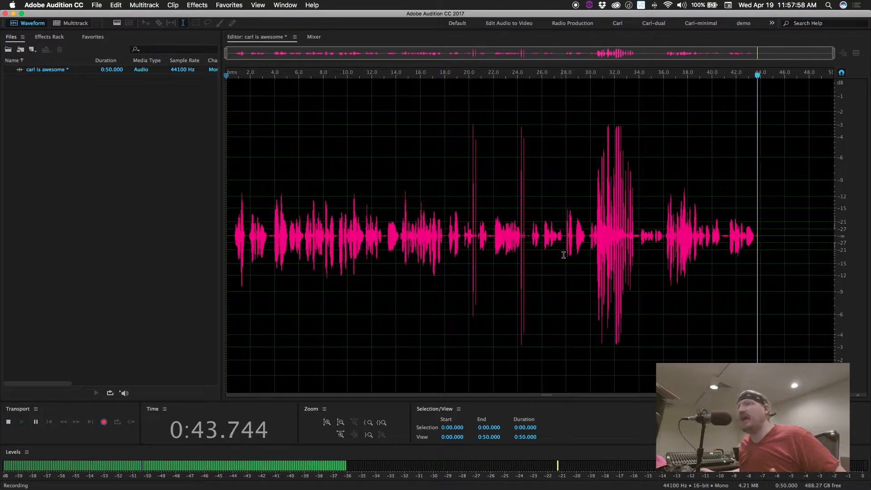
{"action": "left_click", "coordinate": [8, 422]}
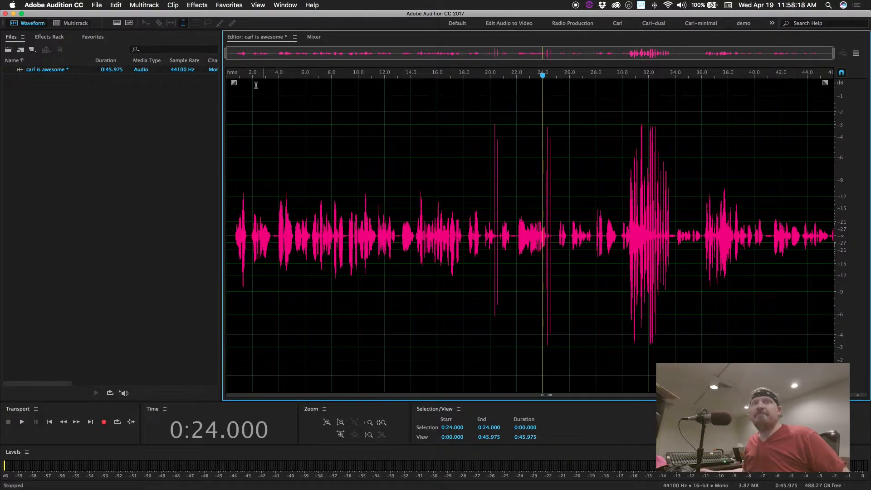
Step: Start a new multitrack session and name it "carls multitrack session"
{"action": "left_click", "coordinate": [64, 24]}
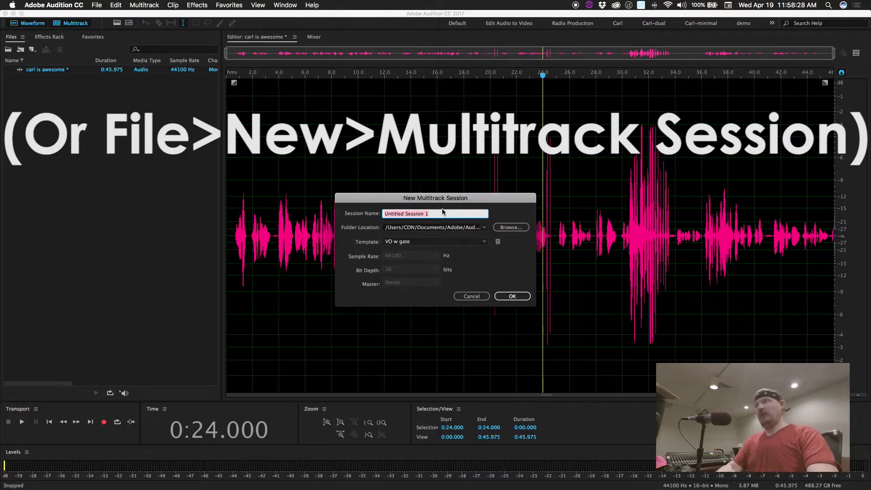
{"action": "key", "text": "BackSpace"}
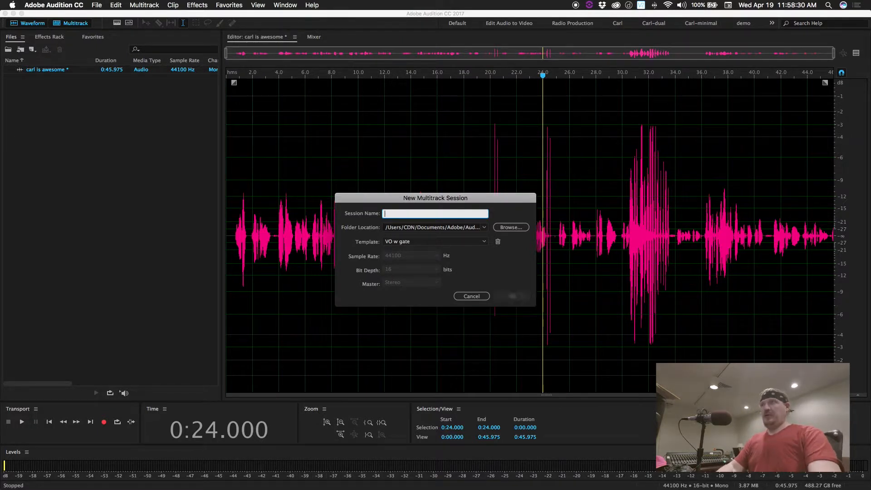
{"action": "type", "text": "carls multitrack session"}
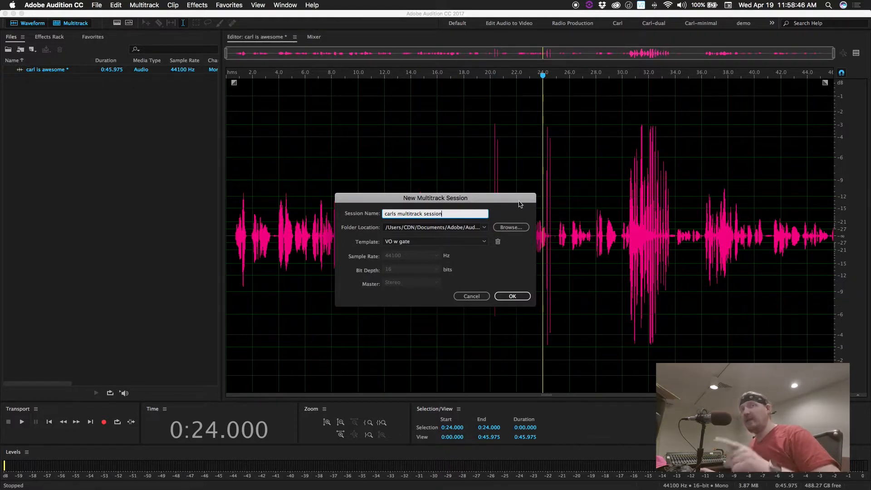
{"action": "left_click", "coordinate": [484, 228]}
{"action": "left_click", "coordinate": [491, 219]}
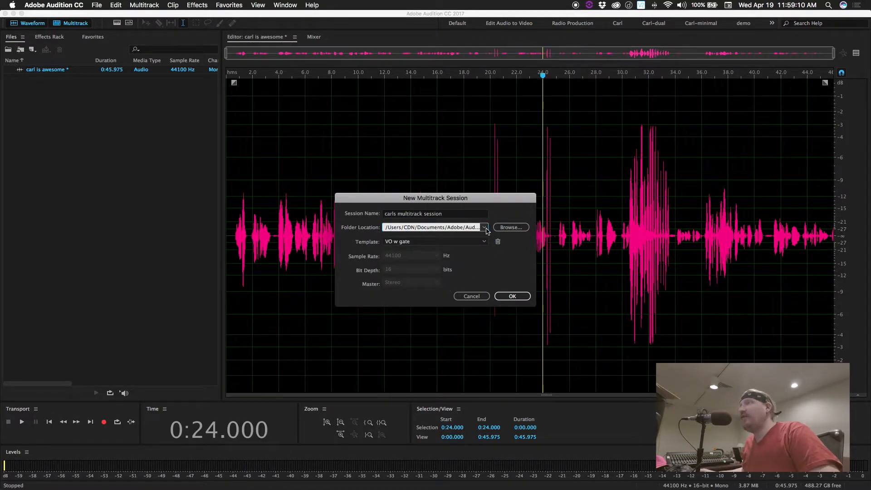
{"action": "left_click", "coordinate": [484, 228]}
{"action": "left_click", "coordinate": [512, 214]}
{"action": "left_click", "coordinate": [484, 229]}
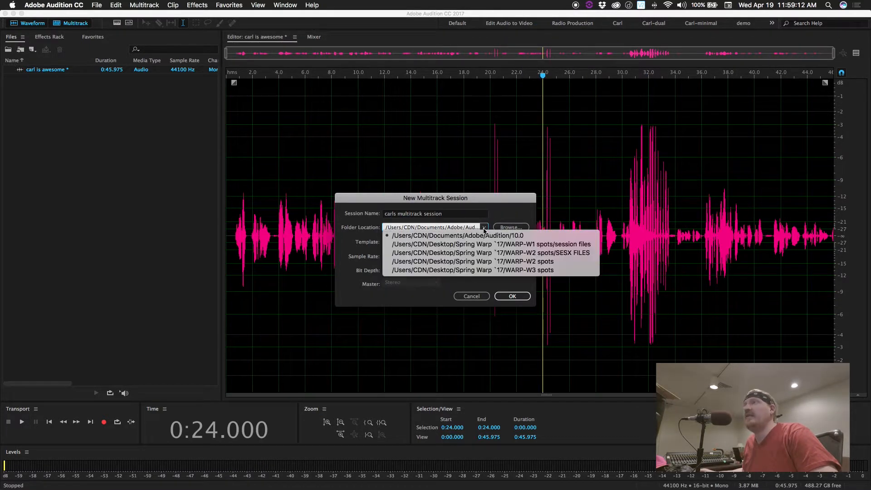
Step: Create a folder named "Carl's multitrack demo" on the Desktop and set it as the session's folder location
{"action": "left_click", "coordinate": [498, 228]}
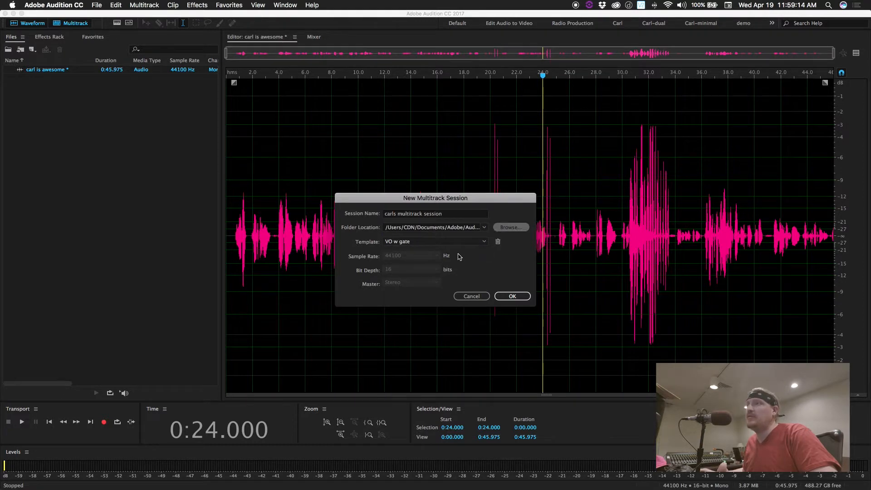
{"action": "left_click", "coordinate": [392, 295]}
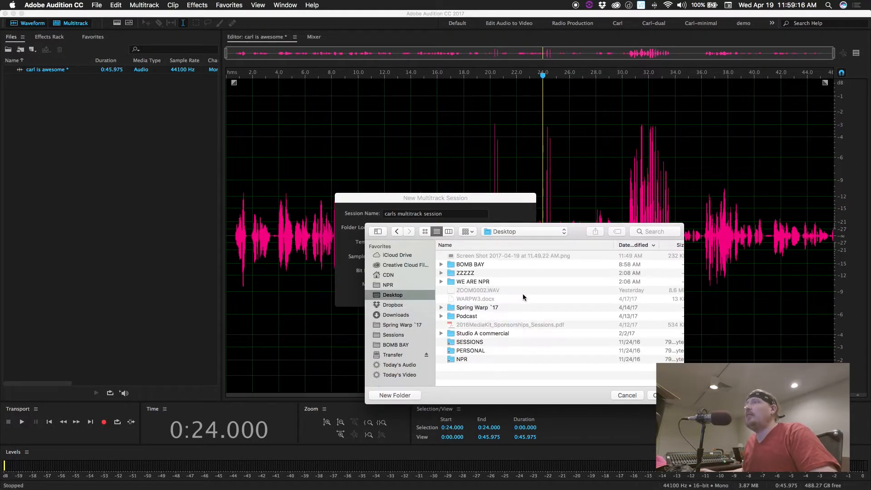
{"action": "left_click", "coordinate": [394, 395]}
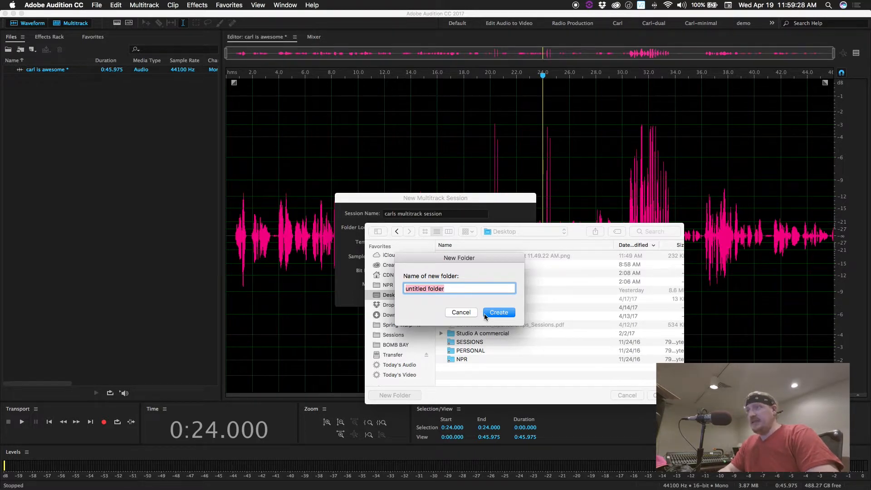
{"action": "type", "text": "Carl's multit"}
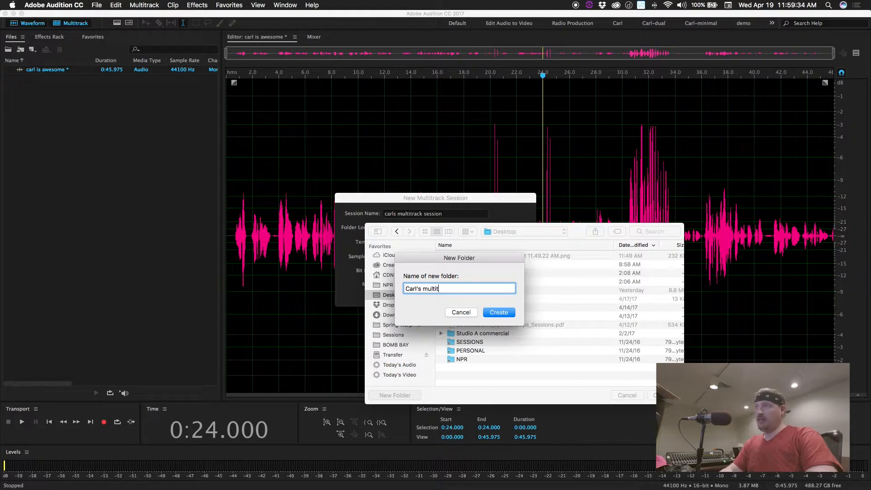
{"action": "type", "text": "rack demo"}
{"action": "key", "text": "Return"}
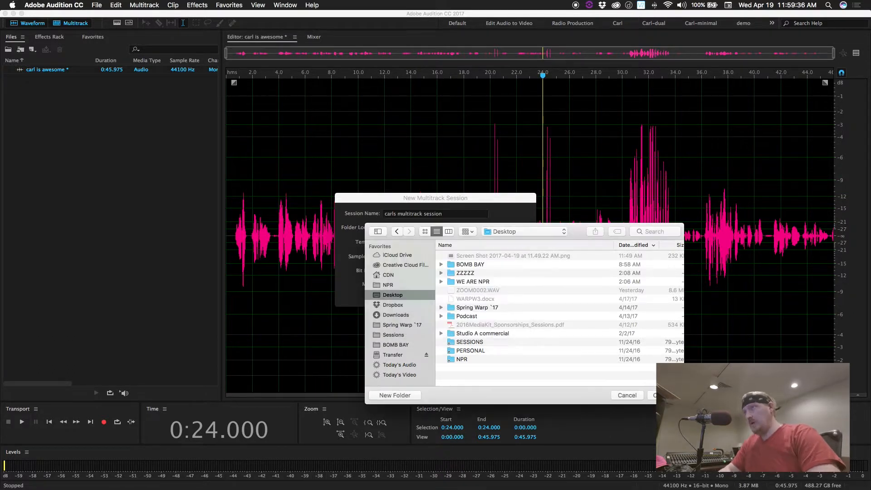
{"action": "left_click", "coordinate": [652, 395]}
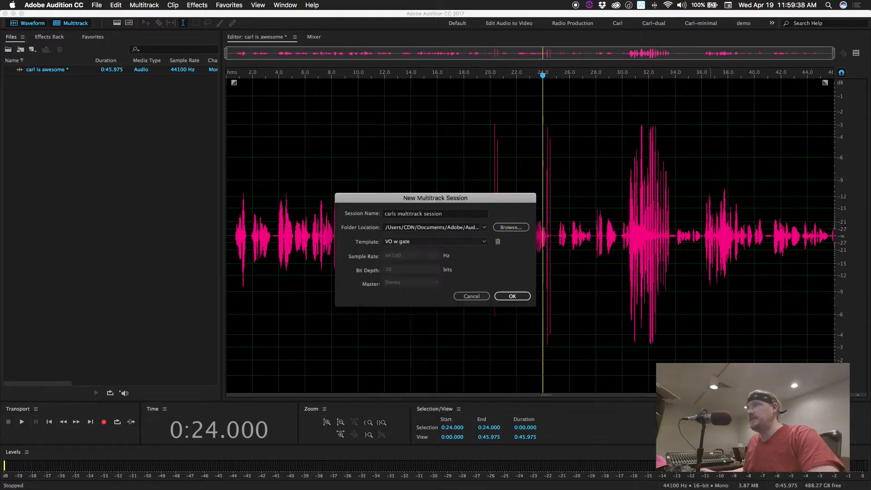
Step: Create the session with template None, 44100 Hz sample rate, 16-bit depth and a Stereo master
{"action": "left_click", "coordinate": [471, 243]}
{"action": "left_click", "coordinate": [463, 250]}
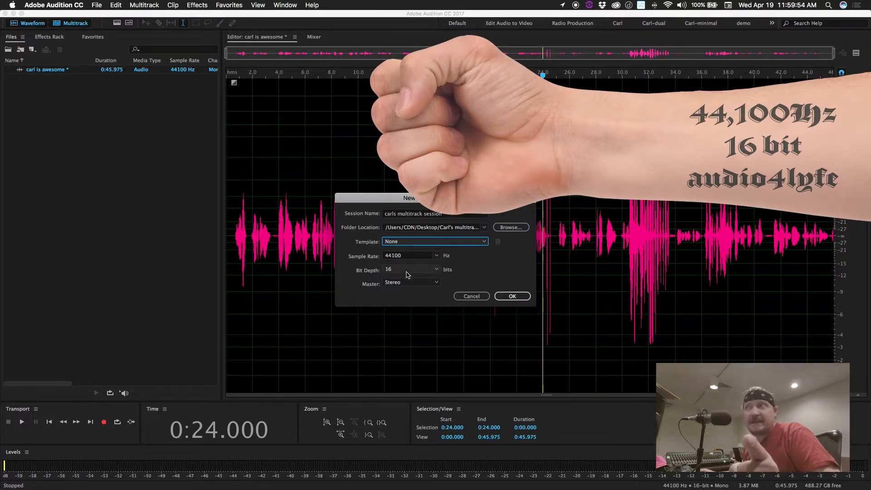
{"action": "left_click", "coordinate": [437, 283]}
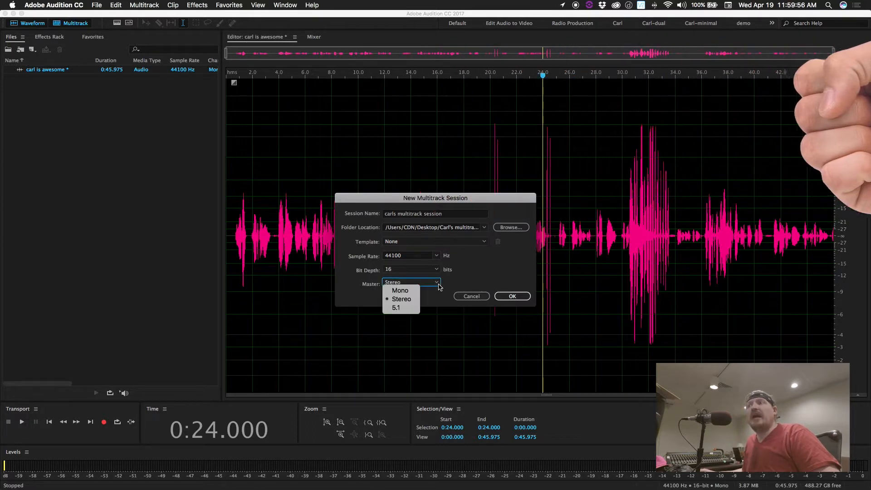
{"action": "left_click", "coordinate": [412, 299]}
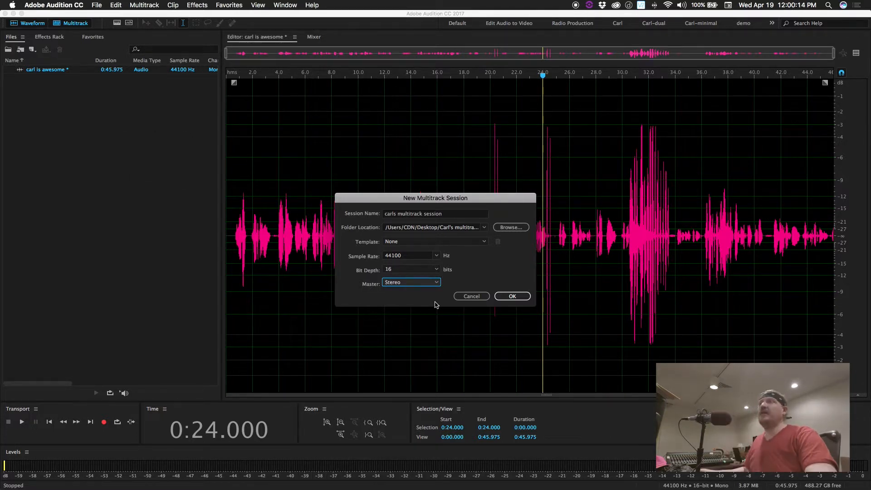
{"action": "left_click", "coordinate": [513, 296]}
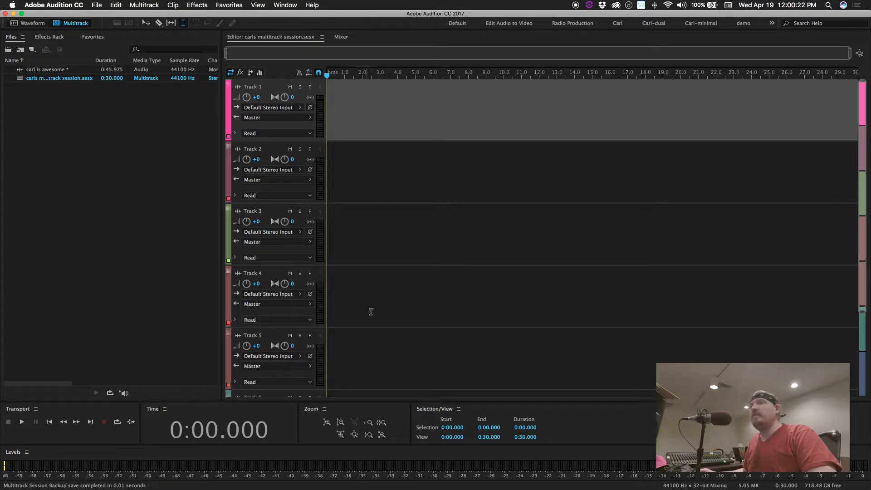
Step: Minimize Tracks 5, 4 and 3 in the multitrack session, keeping Track 6 expanded
{"action": "left_click", "coordinate": [229, 334]}
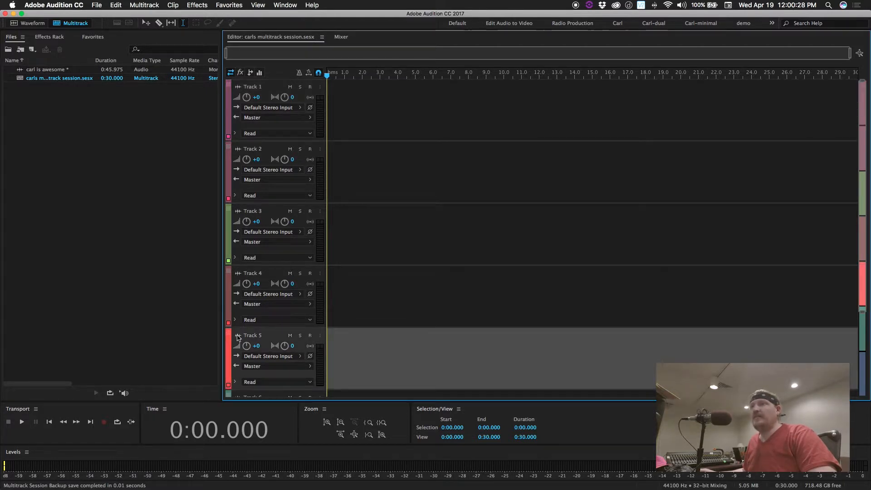
{"action": "left_click", "coordinate": [237, 336]}
{"action": "left_click", "coordinate": [238, 274]}
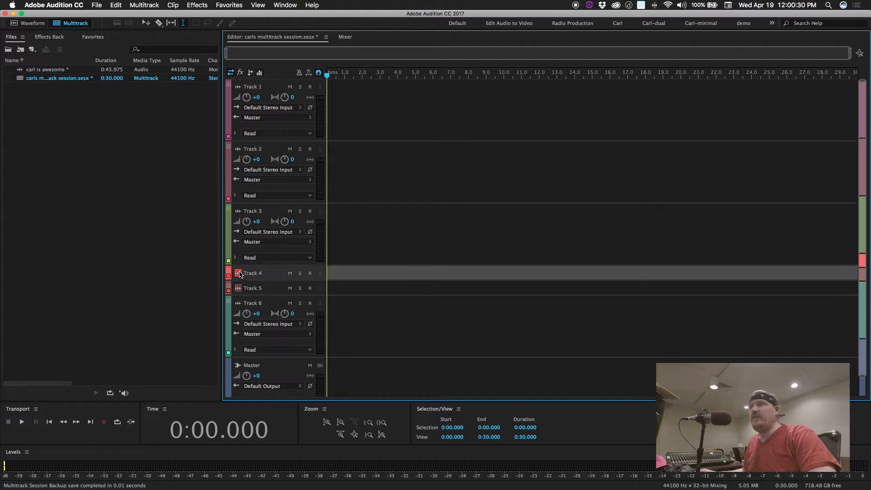
{"action": "left_click", "coordinate": [238, 211]}
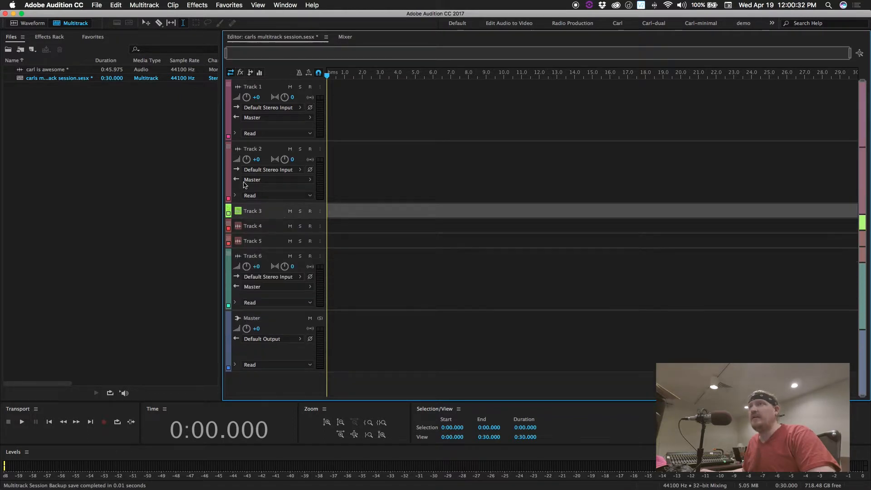
{"action": "left_click", "coordinate": [238, 257]}
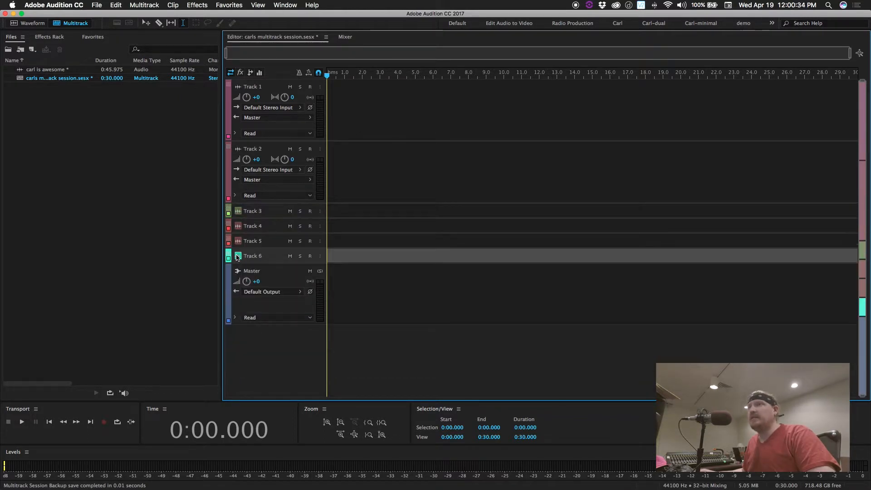
{"action": "left_click", "coordinate": [237, 255]}
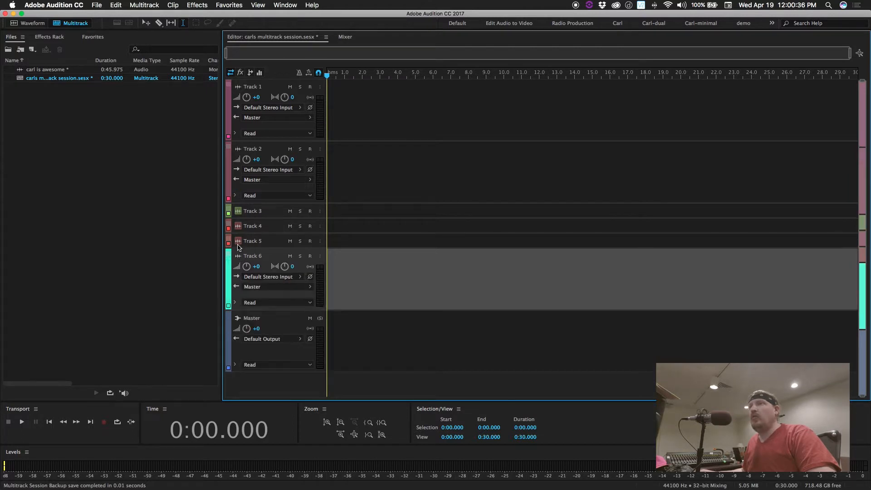
Step: Restore the minimized Tracks 3, 4 and 5, and reduce all track heights so the whole session fits in the editor
{"action": "left_click", "coordinate": [238, 241]}
{"action": "double_click", "coordinate": [237, 226]}
{"action": "double_click", "coordinate": [238, 211]}
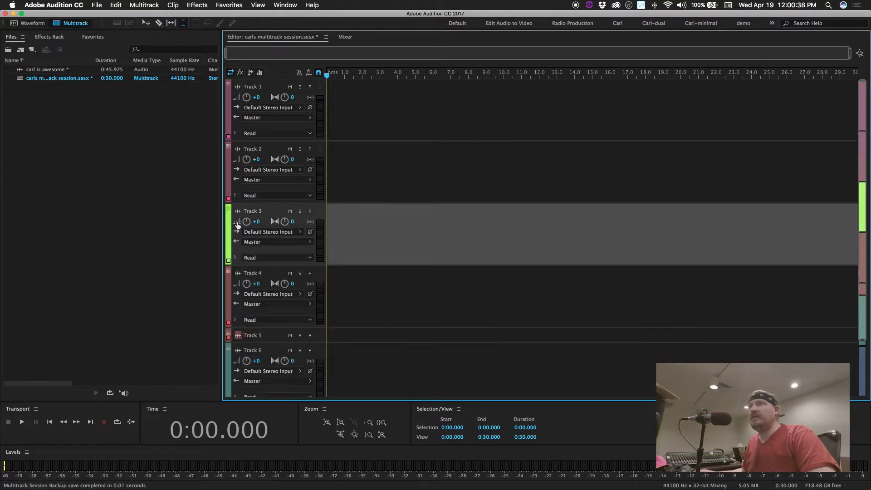
{"action": "double_click", "coordinate": [239, 335]}
{"action": "scroll", "coordinate": [243, 350], "scroll_direction": "down", "scroll_amount": 7}
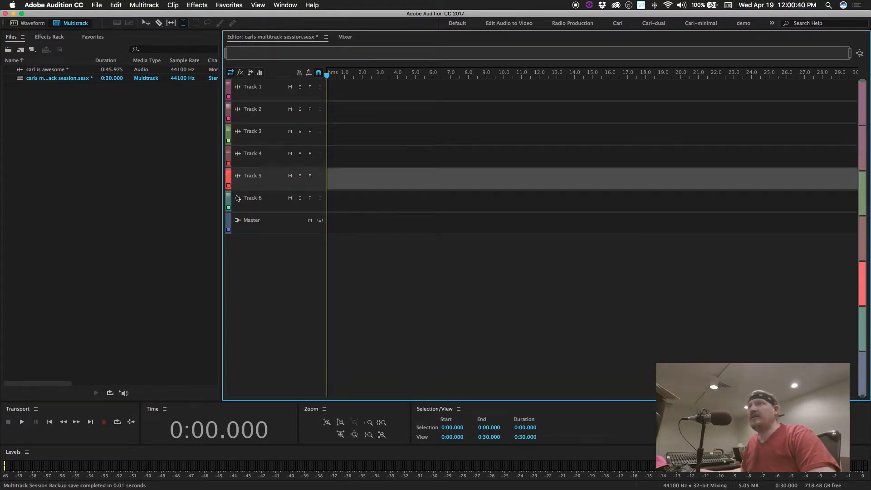
{"action": "scroll", "coordinate": [238, 204], "scroll_direction": "up", "scroll_amount": 2}
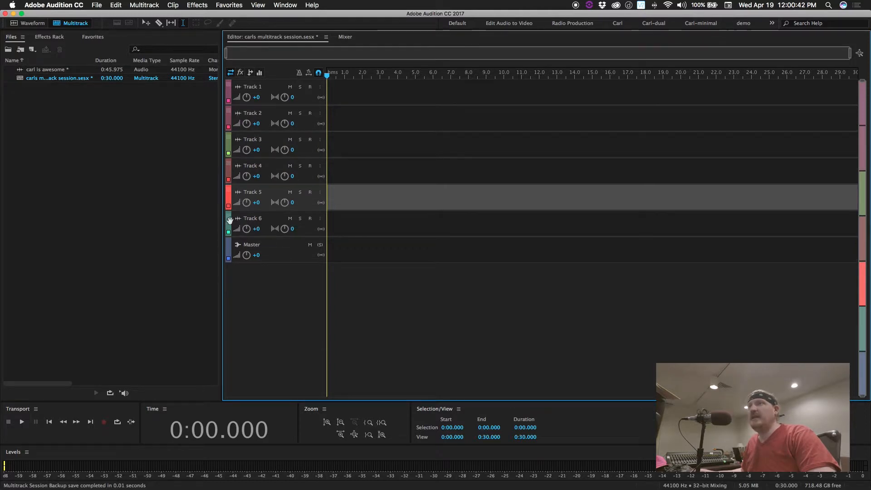
Step: Delete Track 6 from the multitrack session
{"action": "right_click", "coordinate": [229, 219]}
{"action": "left_click", "coordinate": [215, 222]}
{"action": "left_click", "coordinate": [144, 5]}
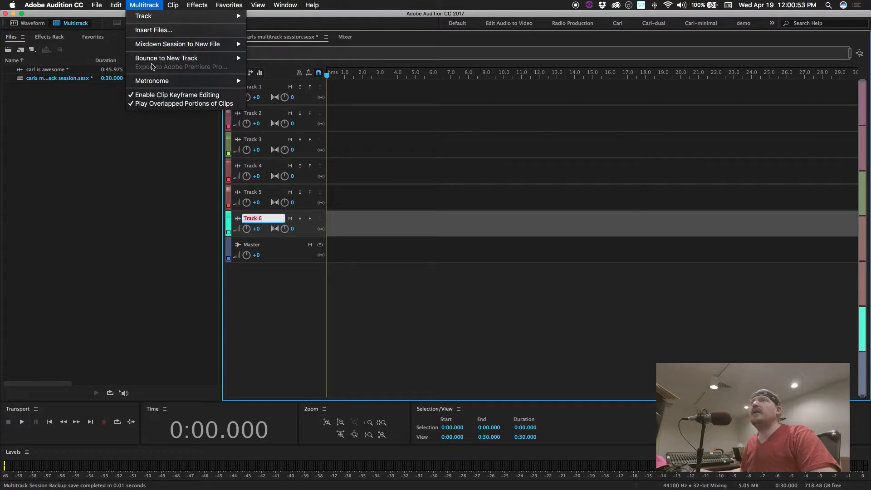
{"action": "mouse_move", "coordinate": [159, 19]}
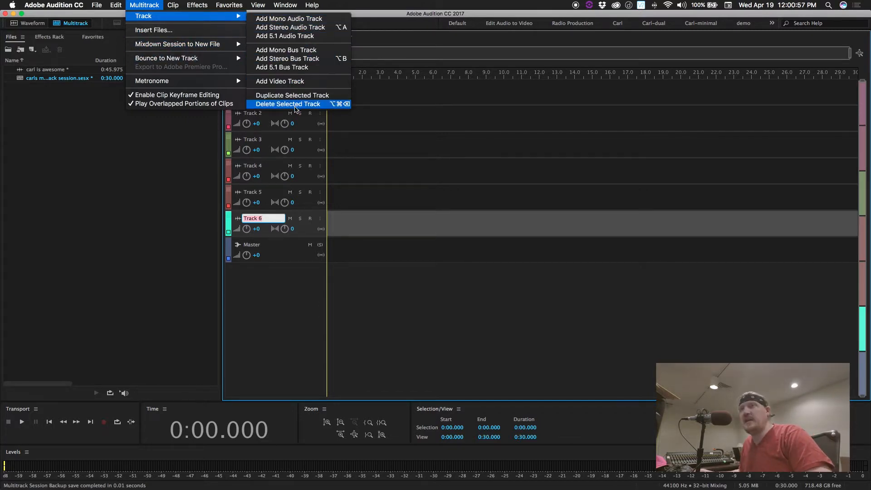
{"action": "left_click", "coordinate": [296, 105]}
{"action": "left_click", "coordinate": [337, 189]}
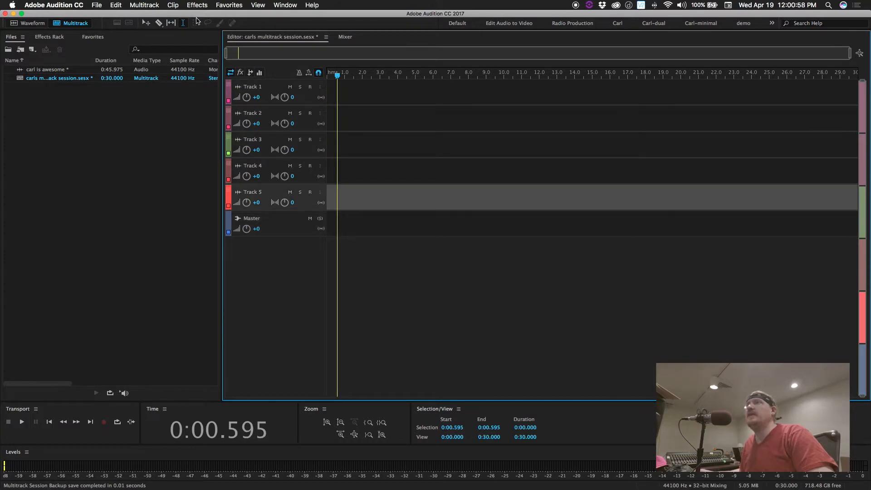
Step: Delete Track 5 and Track 4 from the session
{"action": "left_click", "coordinate": [162, 5]}
{"action": "mouse_move", "coordinate": [172, 5]}
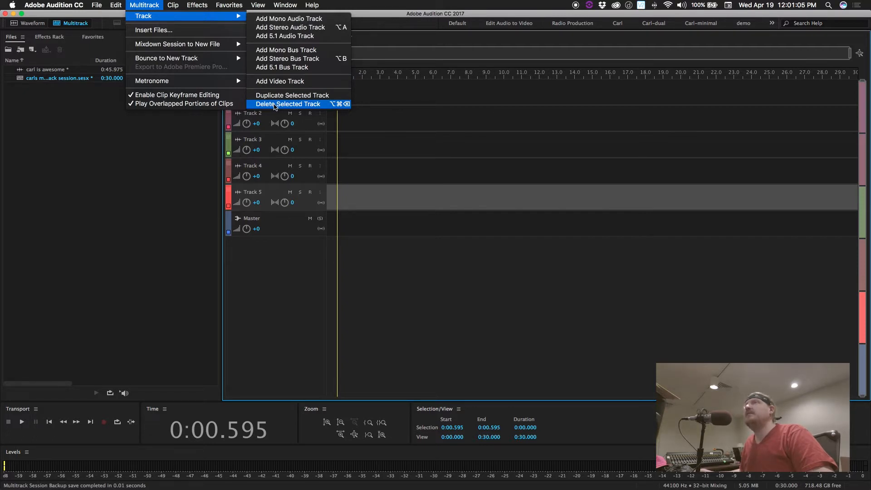
{"action": "left_click", "coordinate": [274, 106]}
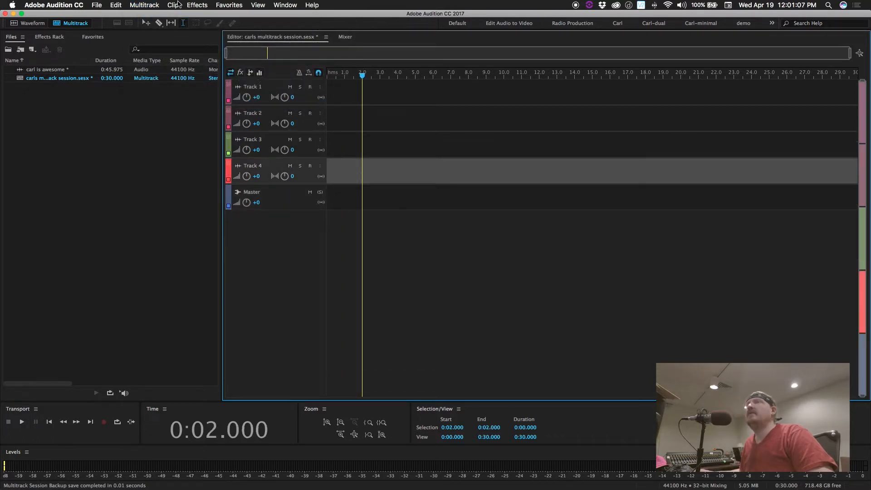
{"action": "left_click", "coordinate": [156, 5]}
{"action": "mouse_move", "coordinate": [174, 6]}
{"action": "mouse_move", "coordinate": [121, 4]}
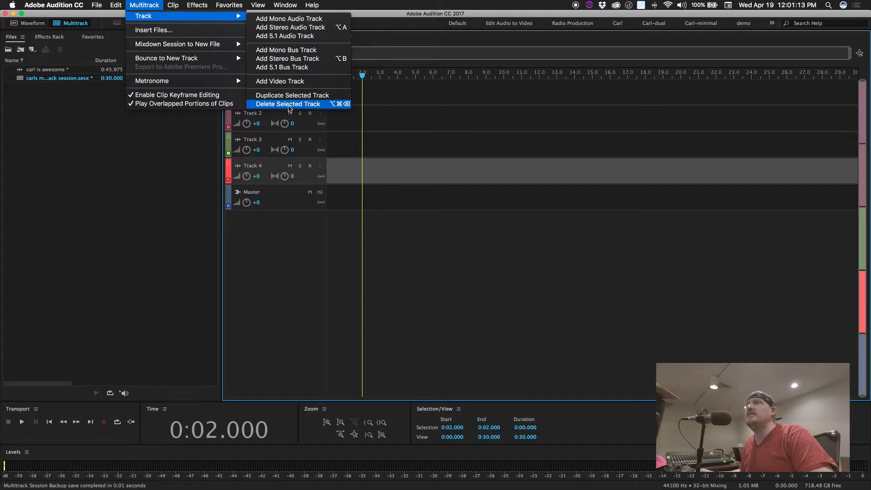
{"action": "left_click", "coordinate": [289, 108]}
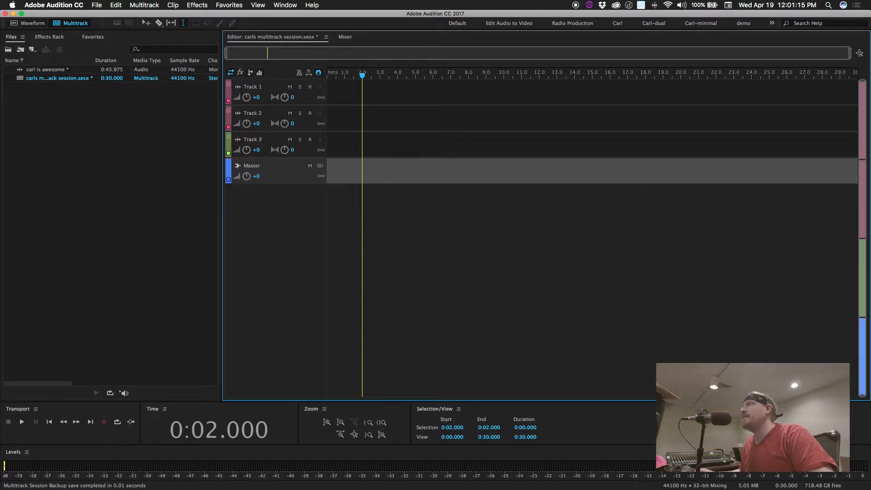
Step: Minimize the Master track and enlarge Tracks 1 to 3 vertically to fill the editor
{"action": "left_click", "coordinate": [239, 166]}
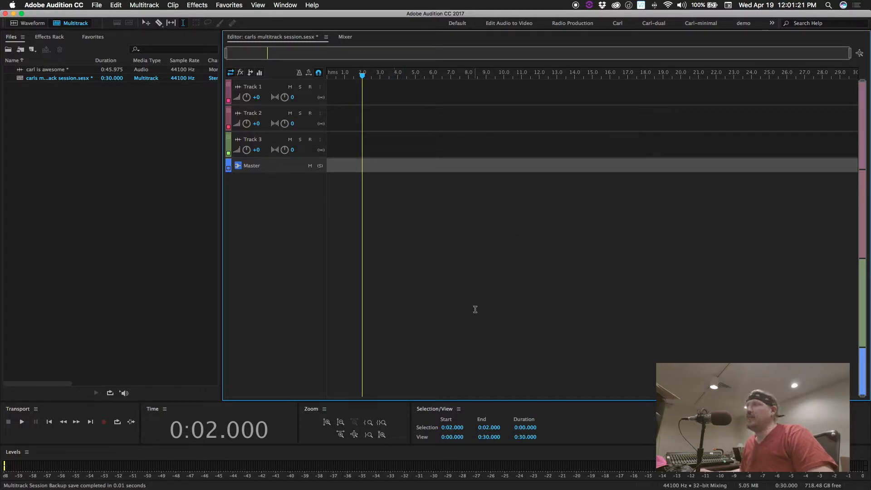
{"action": "left_click_drag", "start_coordinate": [865, 395], "coordinate": [864, 314]}
{"action": "mouse_move", "coordinate": [865, 141]}
{"action": "left_mouse_down"}
{"action": "mouse_move", "coordinate": [865, 270]}
{"action": "mouse_move", "coordinate": [868, 136]}
{"action": "left_mouse_up"}
{"action": "left_click_drag", "start_coordinate": [866, 319], "coordinate": [864, 415]}
Step: Narrow the Files panel to give the multitrack editor more width
{"action": "left_click_drag", "start_coordinate": [221, 53], "coordinate": [206, 64]}
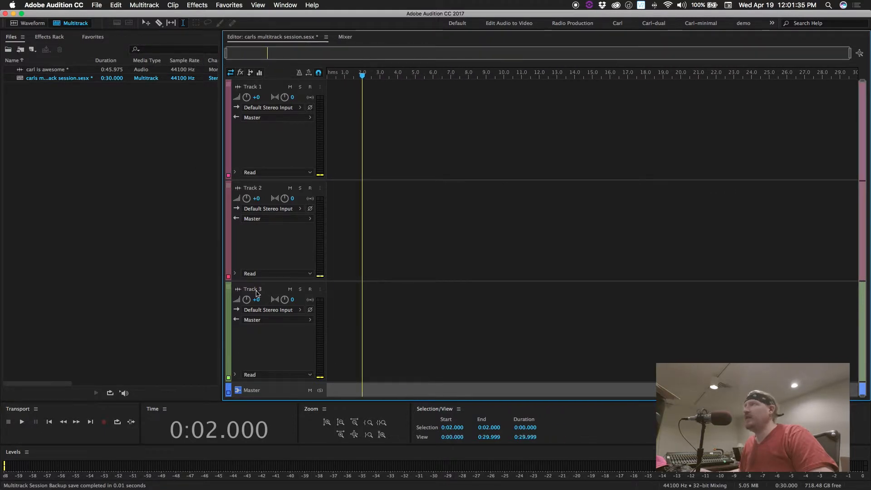
{"action": "left_click_drag", "start_coordinate": [862, 397], "coordinate": [868, 414]}
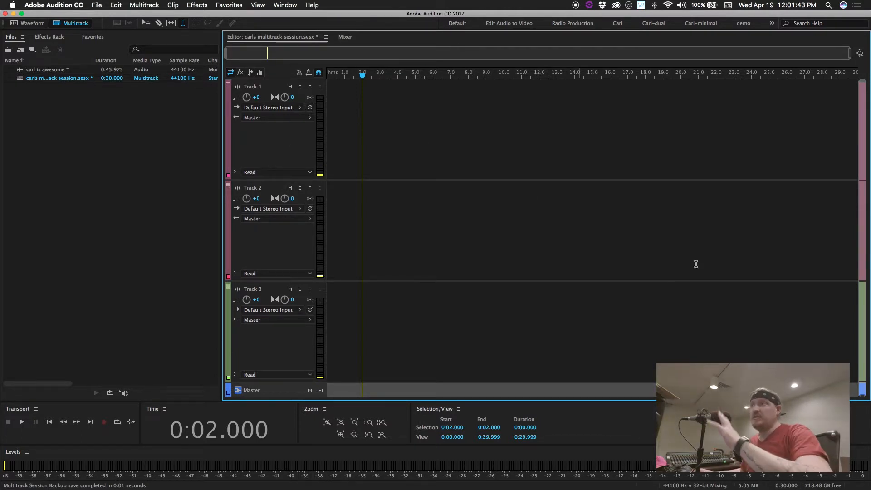
{"action": "left_click_drag", "start_coordinate": [221, 137], "coordinate": [165, 141]}
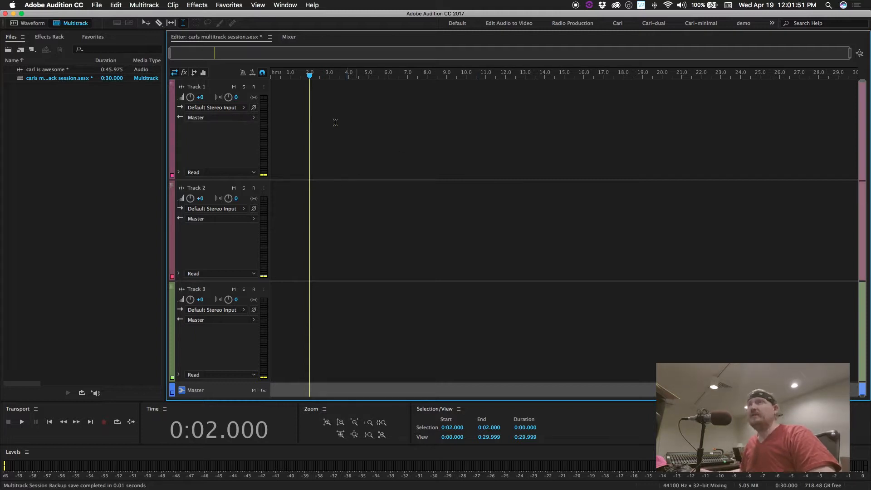
Step: Set Track 1's input to the mono channel [01M] 16A: In 1
{"action": "left_click", "coordinate": [237, 111]}
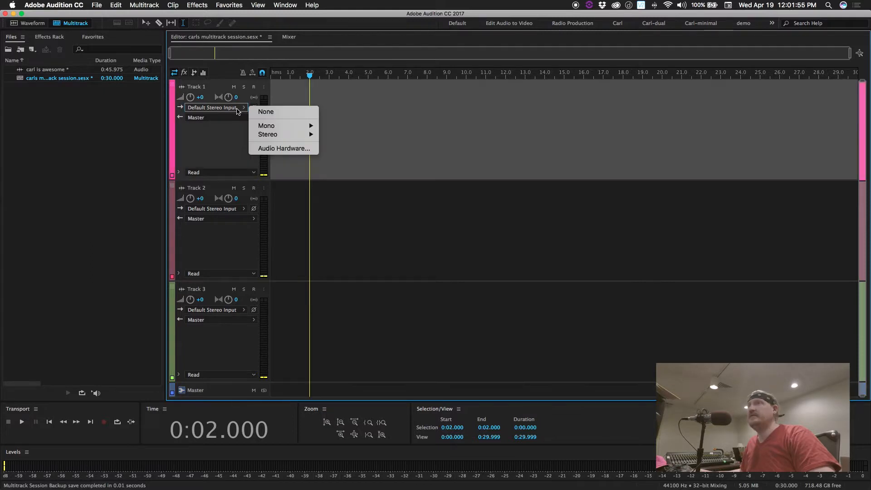
{"action": "mouse_move", "coordinate": [286, 126]}
{"action": "left_click", "coordinate": [356, 126]}
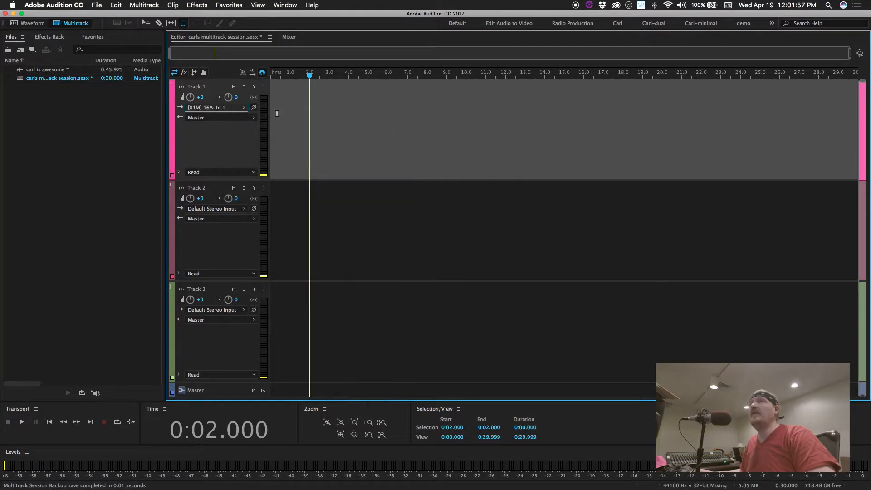
{"action": "left_click", "coordinate": [236, 110]}
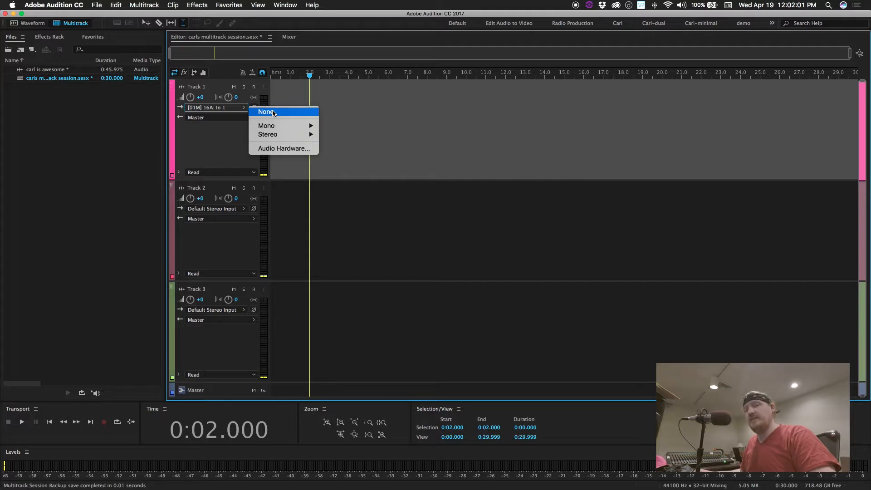
{"action": "mouse_move", "coordinate": [274, 126]}
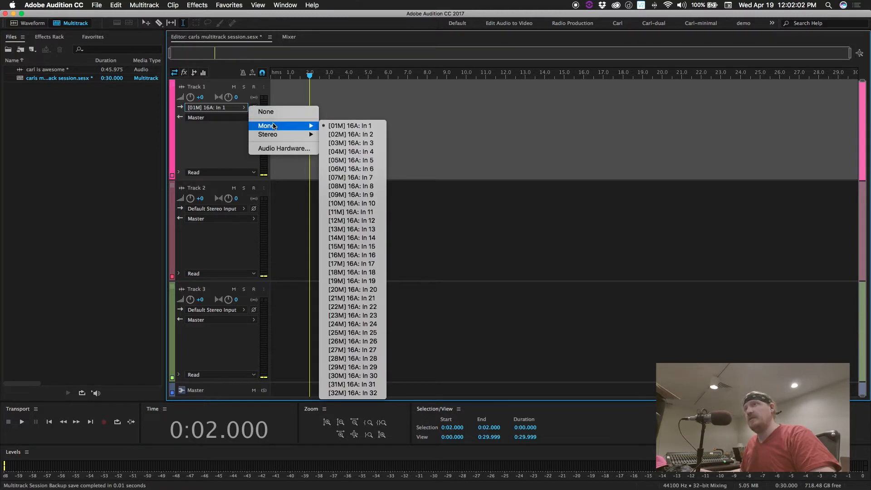
{"action": "left_click", "coordinate": [356, 128]}
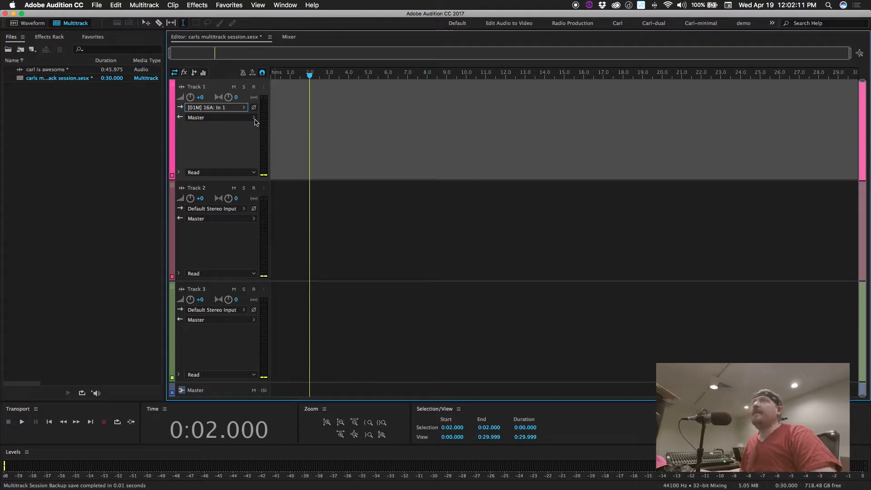
{"action": "left_click", "coordinate": [234, 108]}
{"action": "mouse_move", "coordinate": [274, 125]}
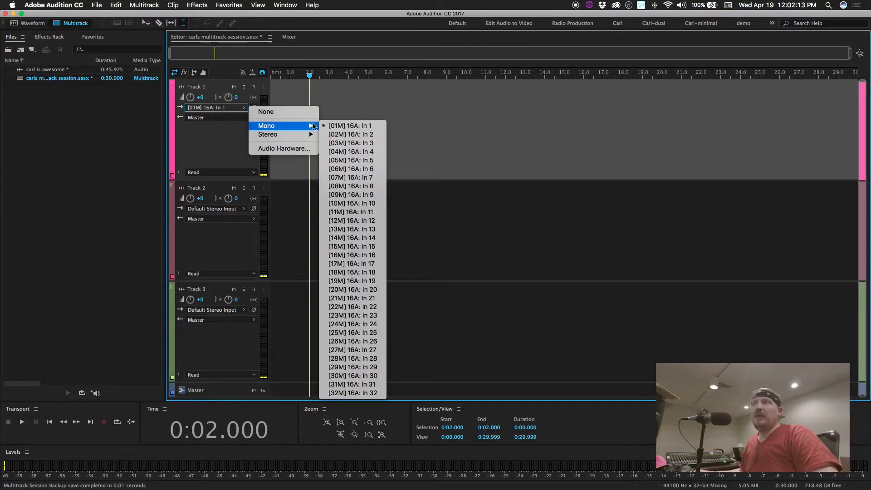
{"action": "left_click", "coordinate": [365, 126]}
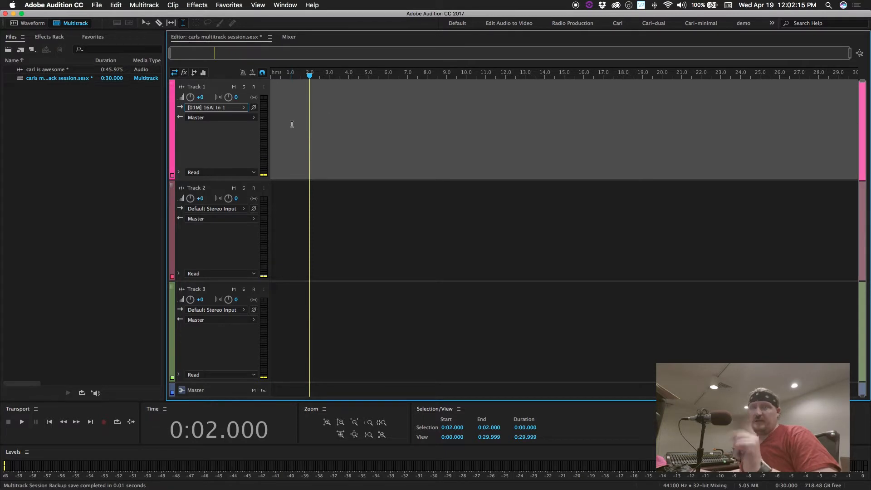
Step: Arm Track 1 for recording, disarm it again, and try to record with no track armed
{"action": "left_click", "coordinate": [253, 86]}
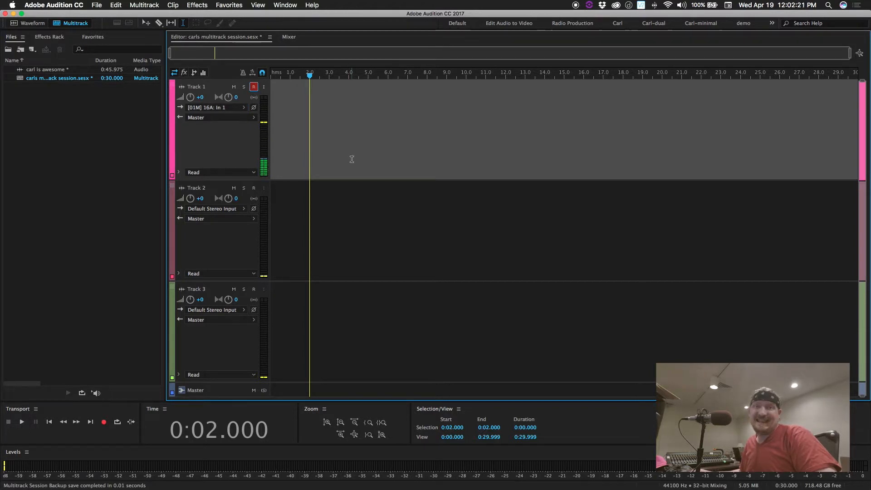
{"action": "left_click", "coordinate": [255, 90]}
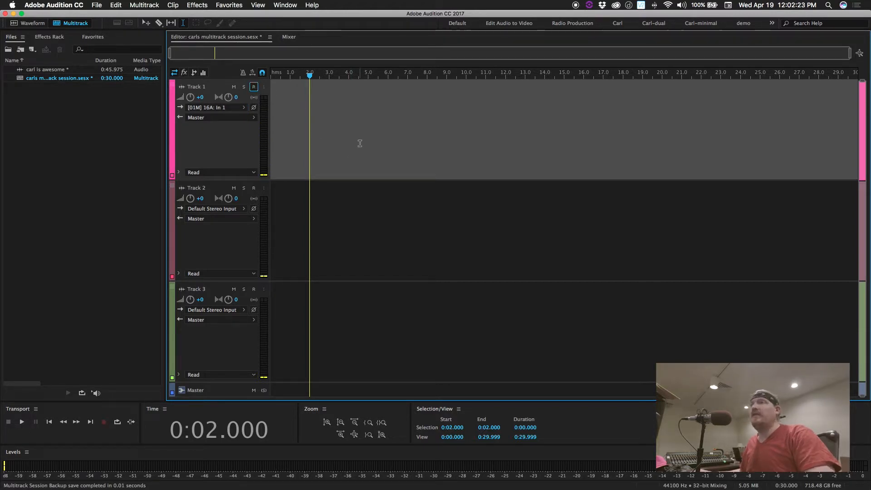
{"action": "left_click", "coordinate": [104, 424]}
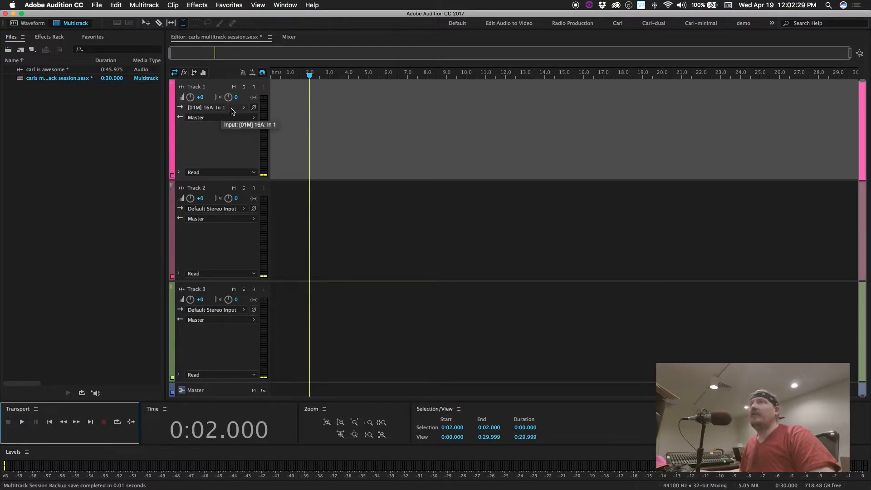
Step: Arm Track 1 and record a voice take of about 5.5 seconds from the start of the session
{"action": "left_click", "coordinate": [254, 87]}
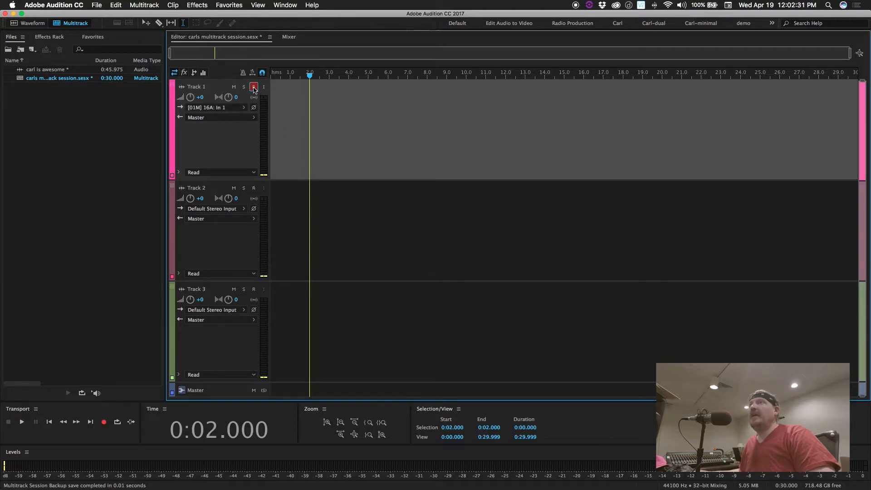
{"action": "left_click_drag", "start_coordinate": [310, 76], "coordinate": [272, 80]}
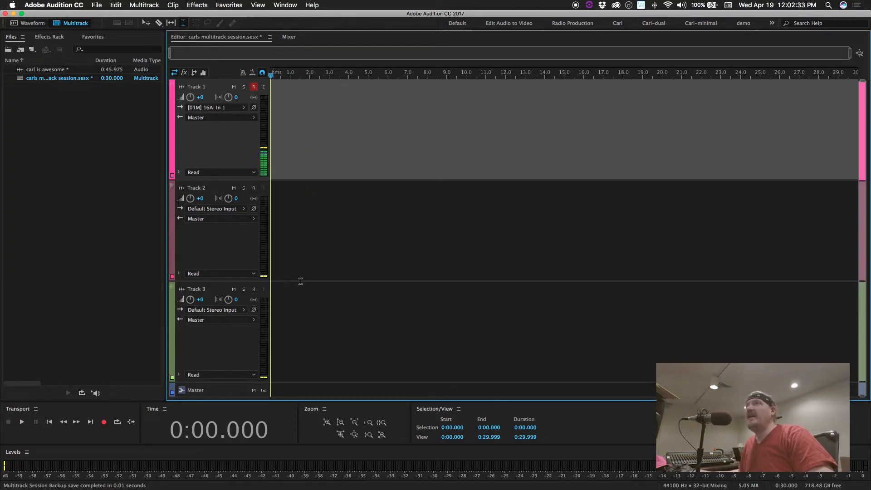
{"action": "left_click", "coordinate": [103, 423]}
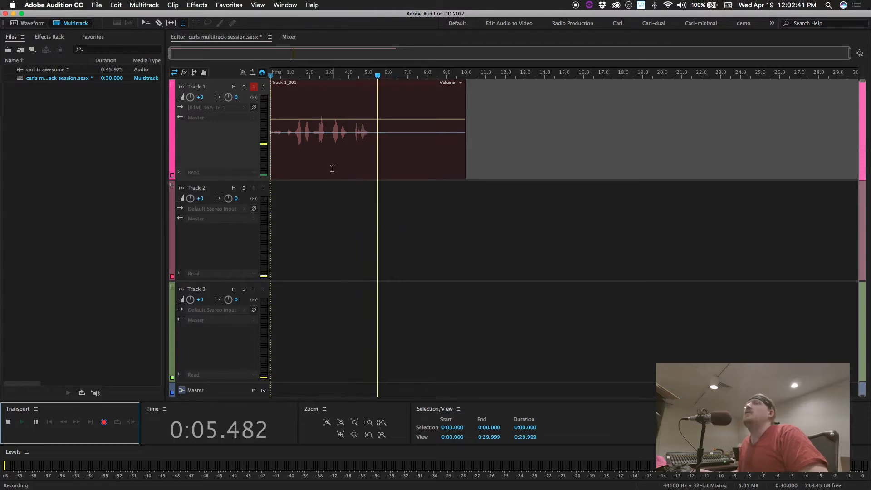
{"action": "key", "text": "space"}
Step: Disarm Track 1 and delete its recorded clip from the timeline
{"action": "left_click", "coordinate": [253, 88]}
{"action": "left_click", "coordinate": [301, 97]}
{"action": "key", "text": "Delete"}
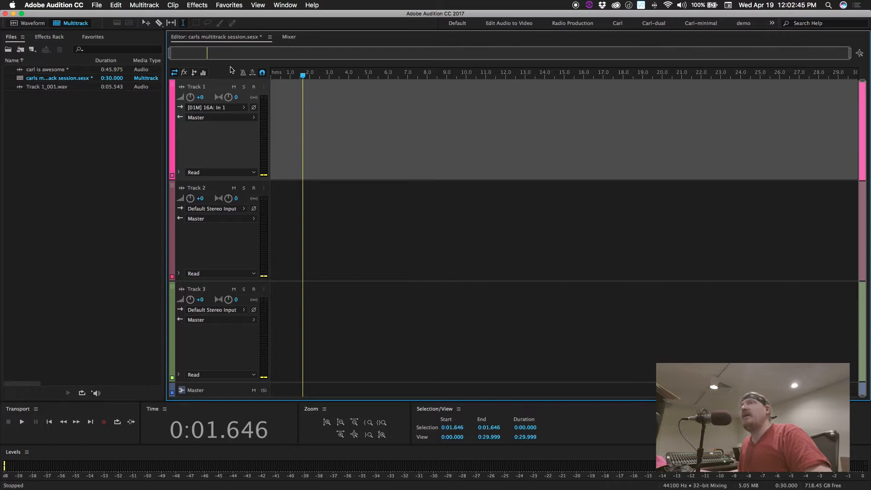
Step: Arm Tracks 1 and 3, with Track 2 disarmed, and record about 7.5 seconds on both simultaneously from the session start
{"action": "left_click", "coordinate": [254, 87]}
{"action": "left_click", "coordinate": [253, 188]}
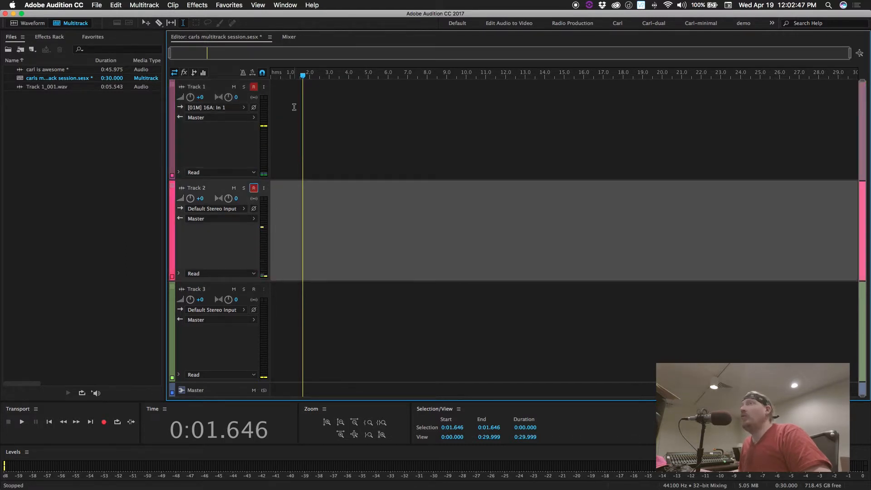
{"action": "left_click_drag", "start_coordinate": [302, 77], "coordinate": [269, 80]}
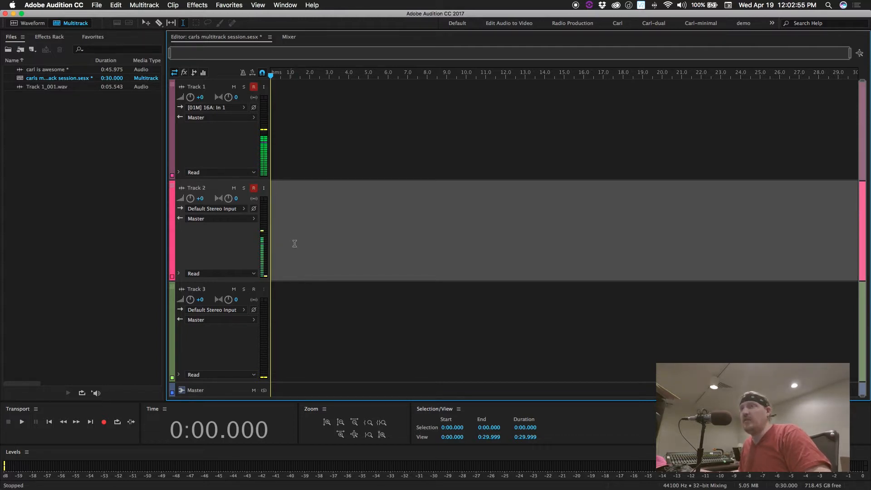
{"action": "left_click", "coordinate": [254, 187]}
{"action": "left_click", "coordinate": [253, 289]}
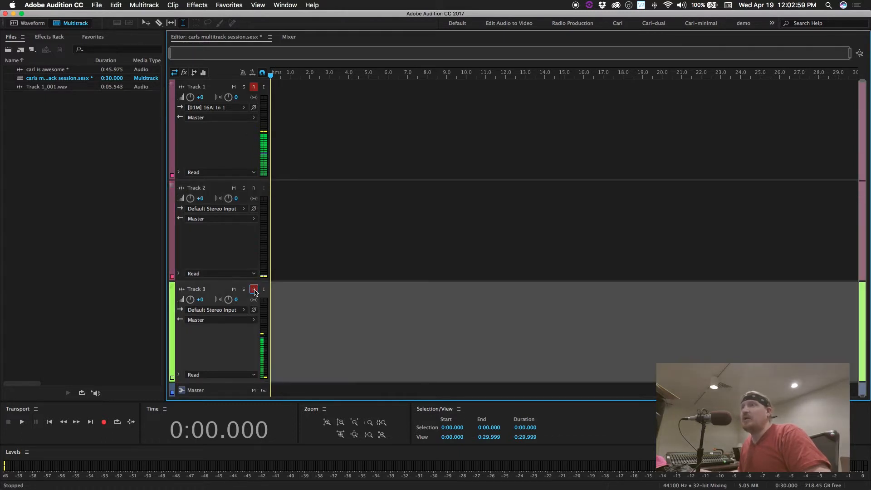
{"action": "key", "text": "shift+space"}
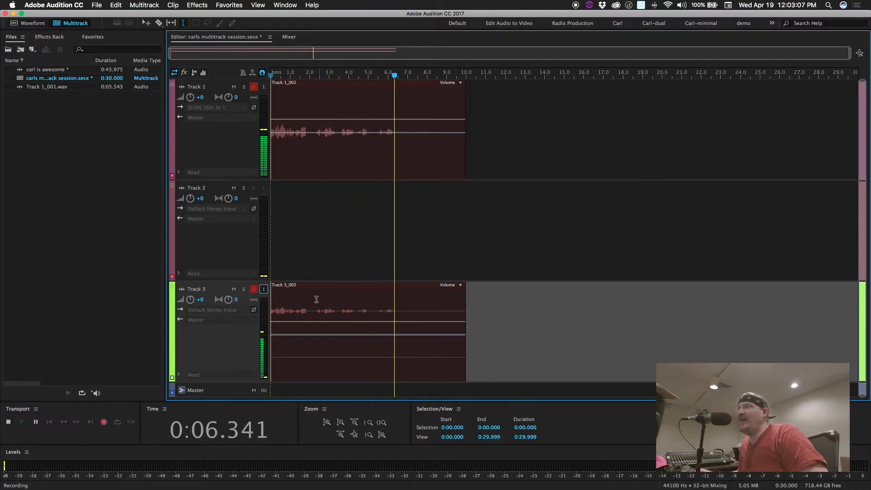
{"action": "key", "text": "space"}
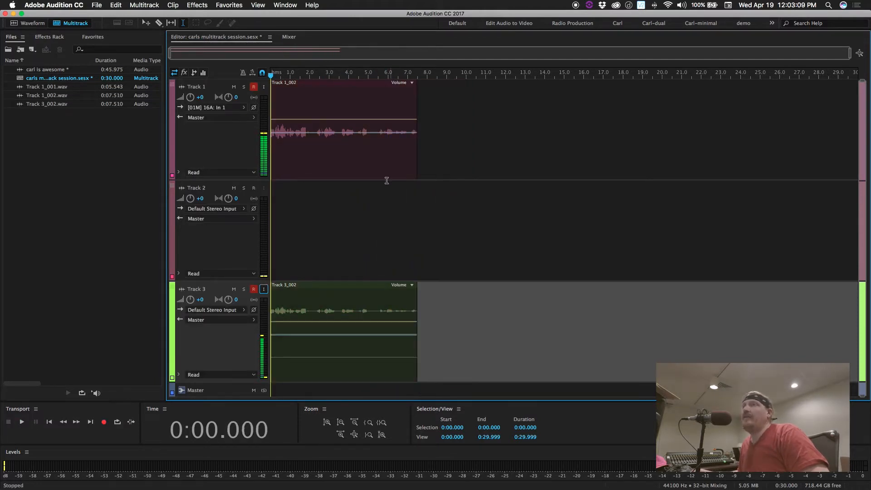
Step: Delete the recorded clip from Track 3
{"action": "left_click", "coordinate": [296, 295]}
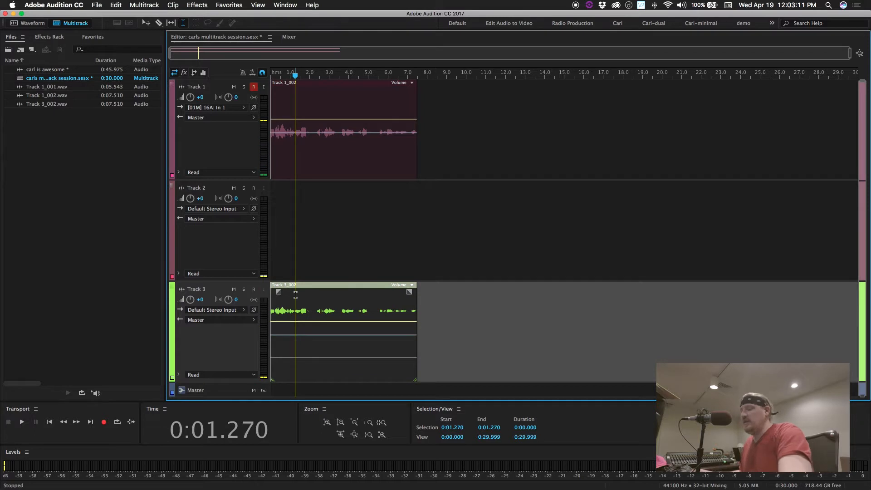
{"action": "key", "text": "Delete"}
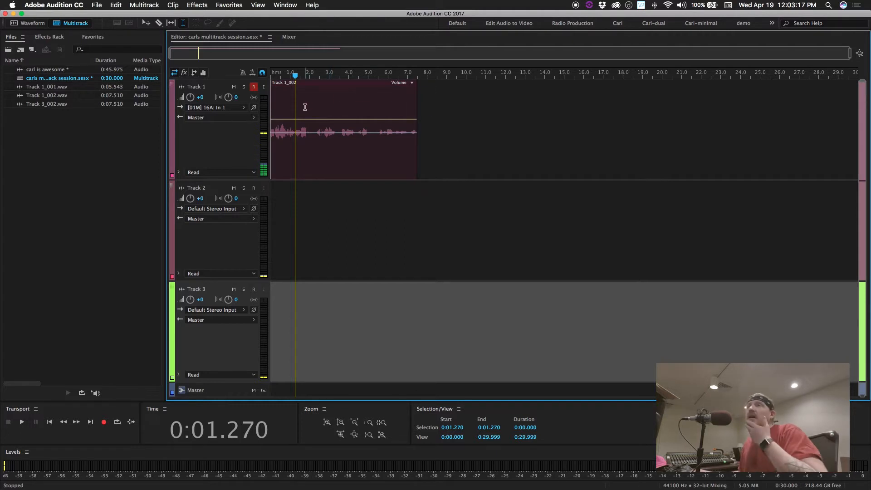
Step: Delete the recorded clip from Track 1
{"action": "left_click", "coordinate": [257, 93]}
{"action": "left_click", "coordinate": [314, 98]}
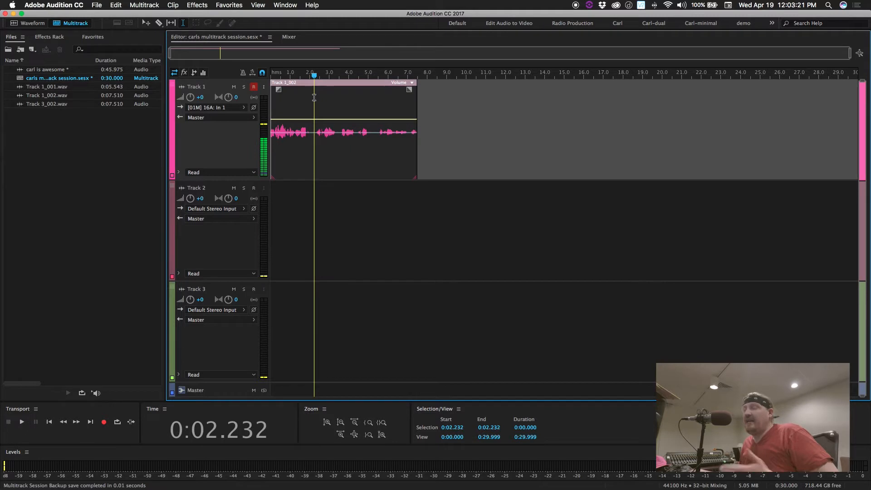
{"action": "key", "text": "Delete"}
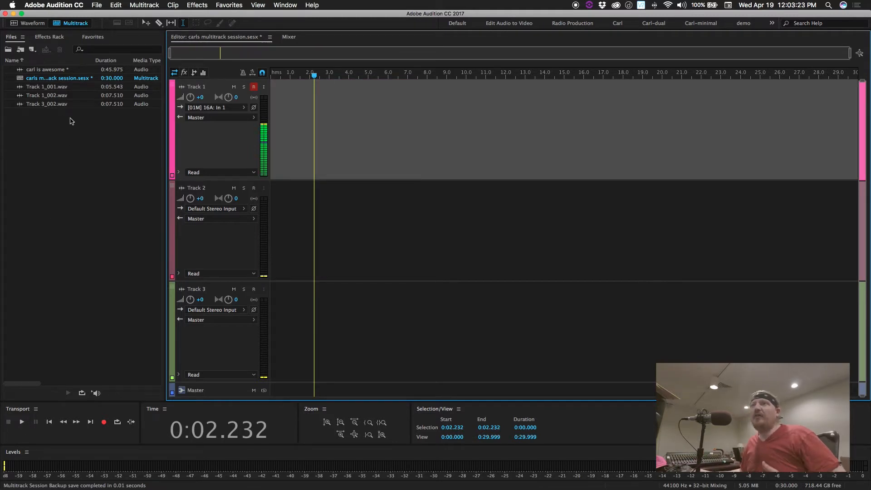
Step: Place Track 1_002.wav at the start of Track 2 and Track 3_002.wav on Track 3, and delete both clips from the timeline
{"action": "left_click_drag", "start_coordinate": [50, 100], "coordinate": [271, 232]}
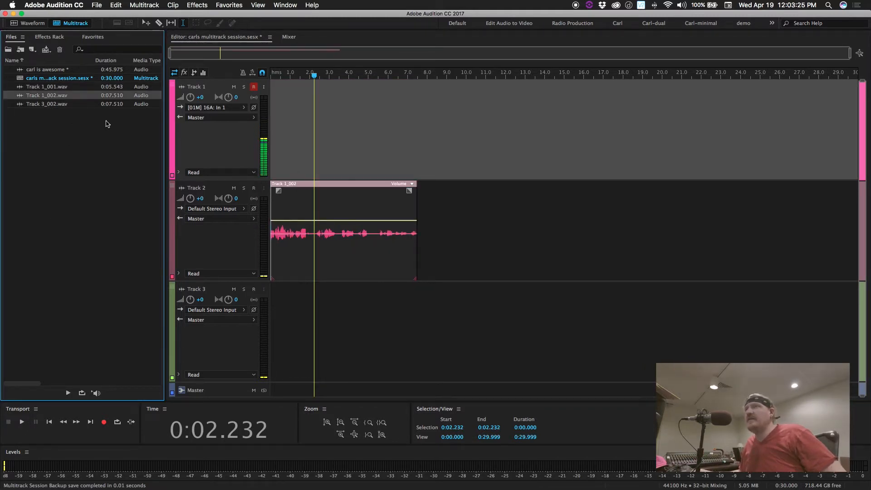
{"action": "left_click_drag", "start_coordinate": [53, 108], "coordinate": [471, 319]}
{"action": "left_click_drag", "start_coordinate": [572, 334], "coordinate": [358, 202]}
{"action": "key", "text": "Delete"}
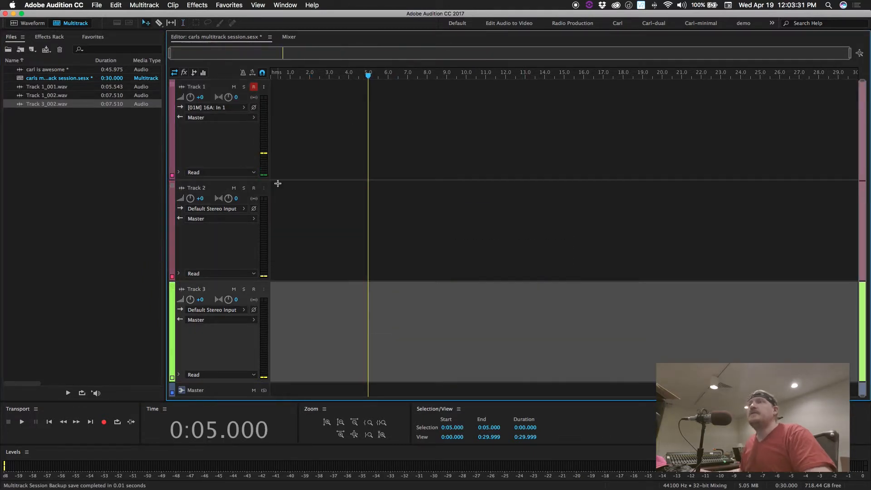
Step: Place Track 1_001.wav on Track 1 at the session start, undoing the first misplaced file
{"action": "left_click", "coordinate": [304, 153]}
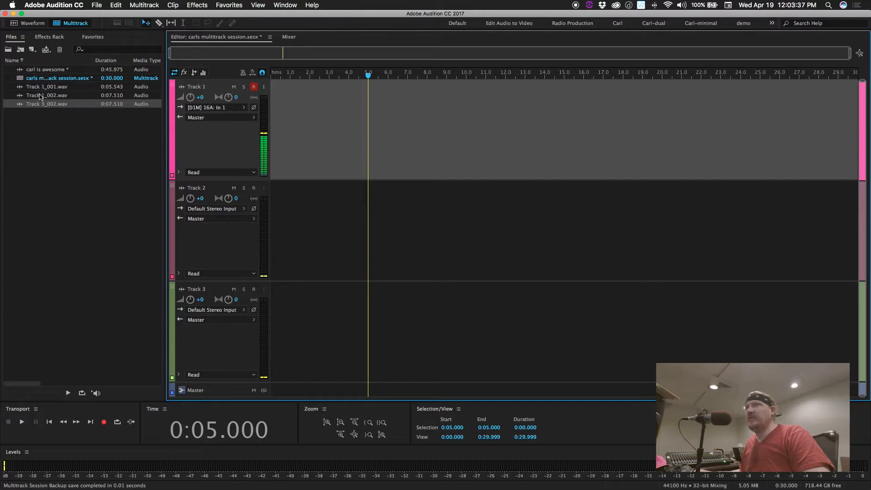
{"action": "left_click_drag", "start_coordinate": [41, 104], "coordinate": [214, 148]}
{"action": "key", "text": "super+z"}
{"action": "left_click_drag", "start_coordinate": [58, 86], "coordinate": [207, 117]}
{"action": "left_click", "coordinate": [342, 110]}
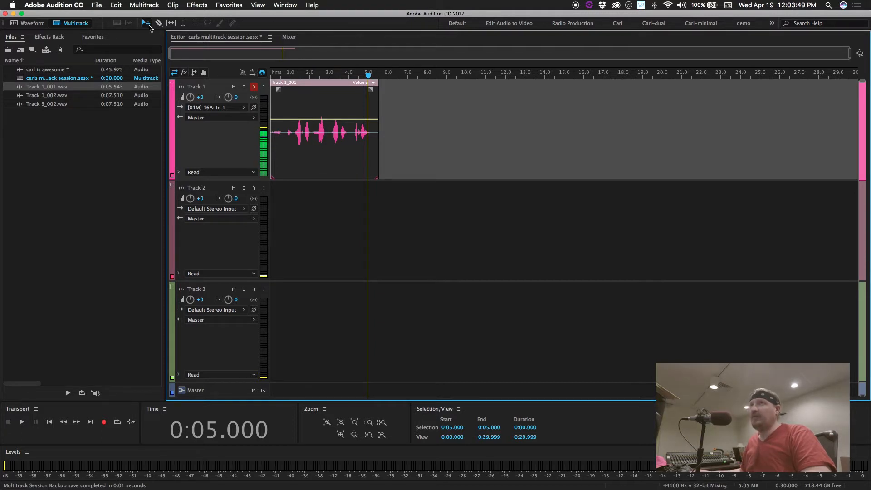
Step: Hide the Tools bar and show it again
{"action": "left_click", "coordinate": [295, 4]}
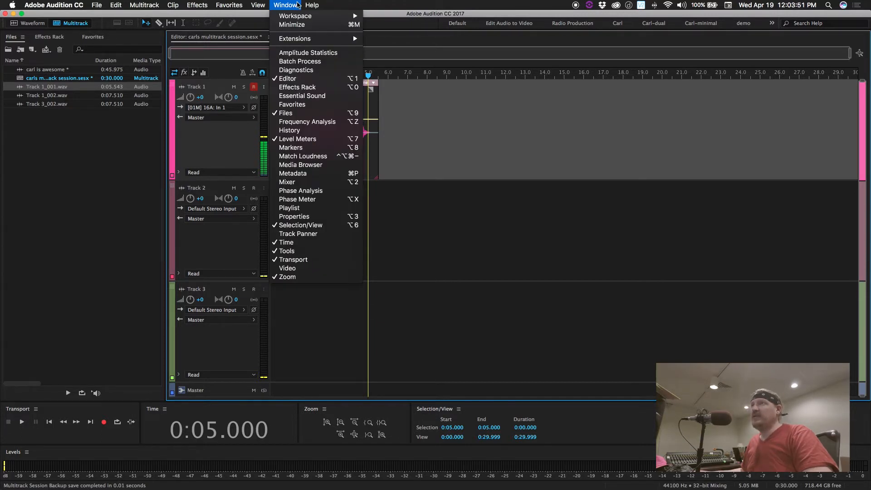
{"action": "left_click", "coordinate": [293, 252]}
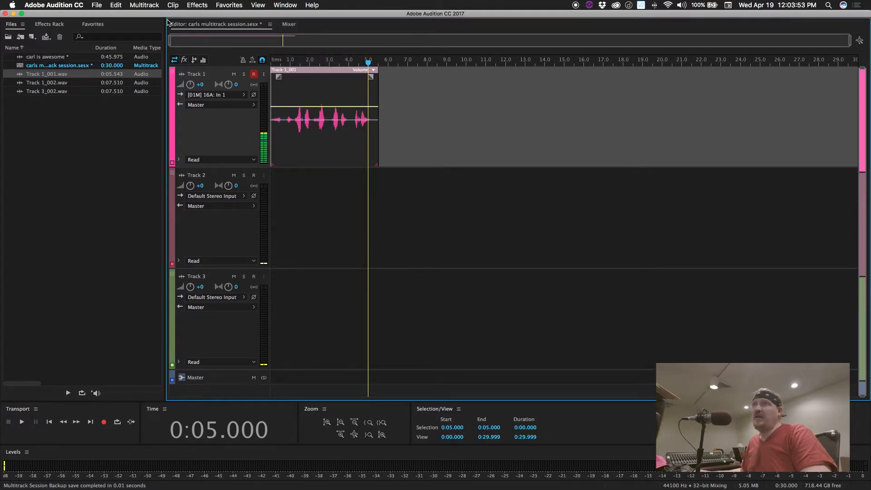
{"action": "left_click", "coordinate": [284, 6]}
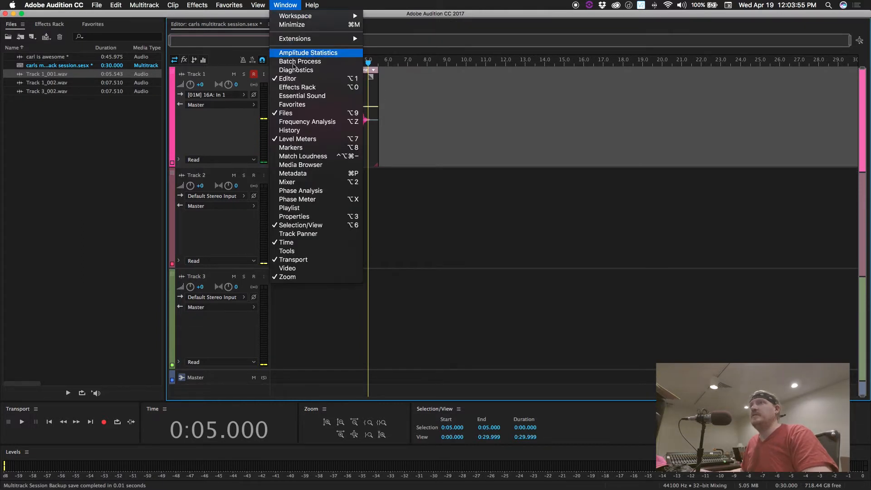
{"action": "left_click", "coordinate": [293, 250]}
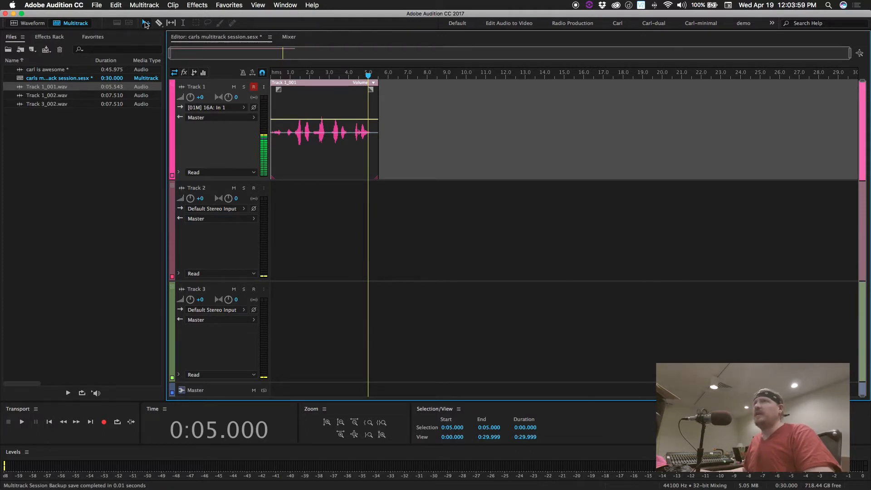
Step: With the Move tool, bring up the copy-or-move choices for the Track 1 clip at about 9.5 s and 11 s, cancelling each
{"action": "left_click", "coordinate": [146, 23]}
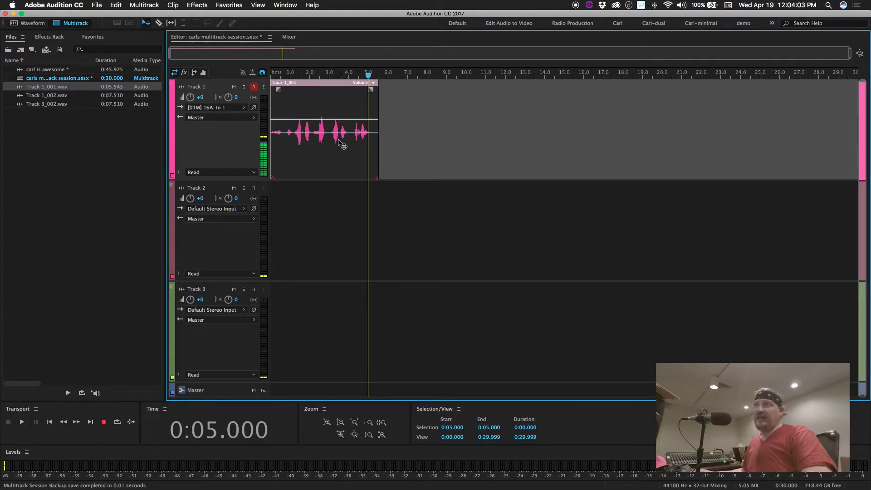
{"action": "left_click_drag", "start_coordinate": [368, 167], "coordinate": [514, 170]}
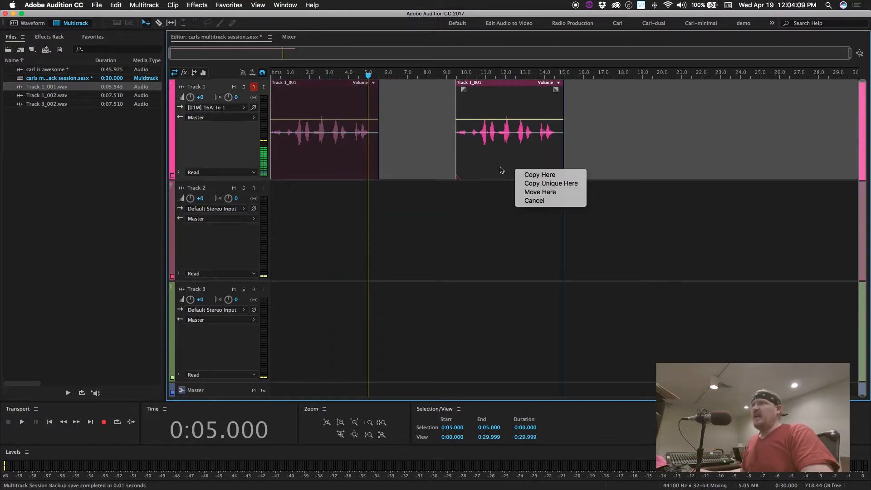
{"action": "left_click", "coordinate": [535, 200]}
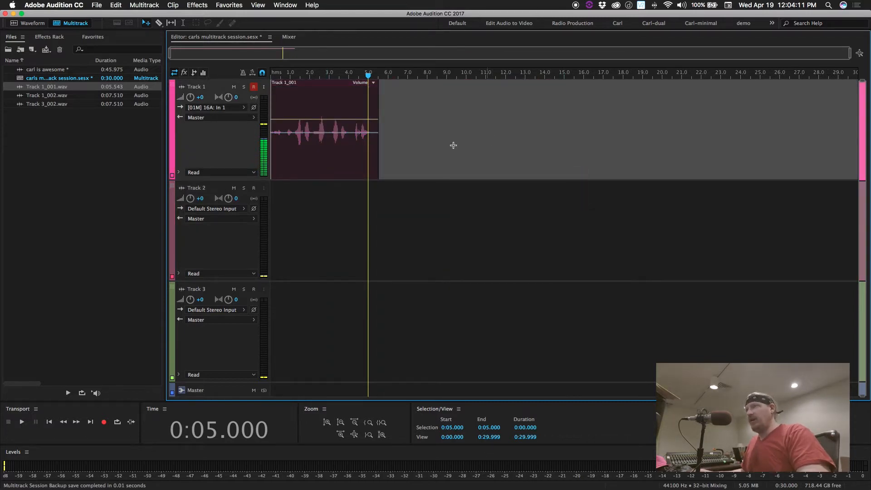
{"action": "left_click_drag", "start_coordinate": [300, 157], "coordinate": [511, 153]}
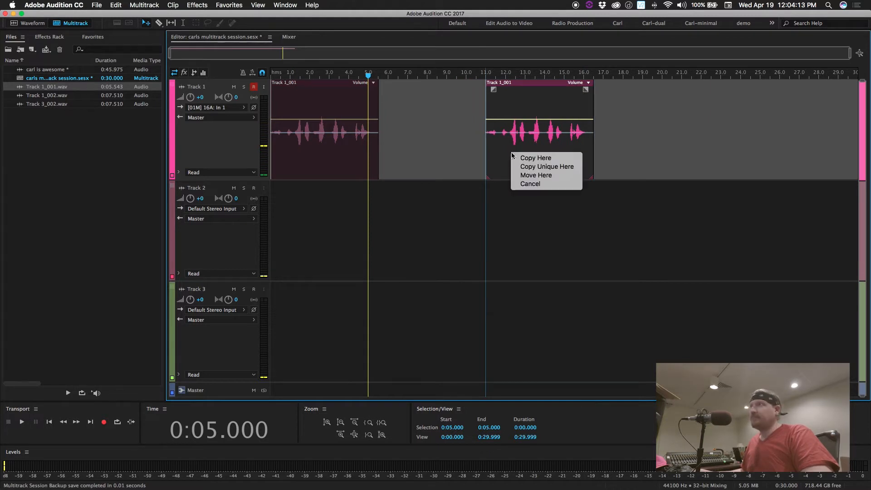
{"action": "left_click", "coordinate": [538, 185]}
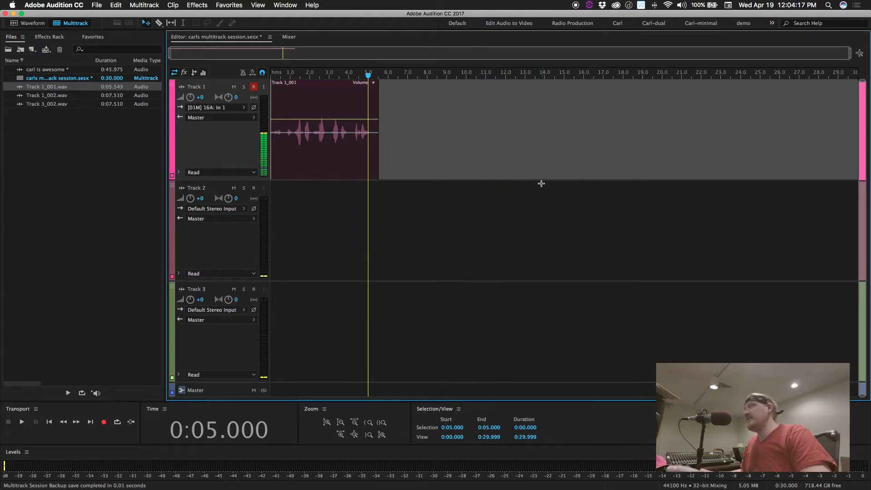
Step: Delete the Track 1 clip and undo the deletion
{"action": "left_click", "coordinate": [335, 173]}
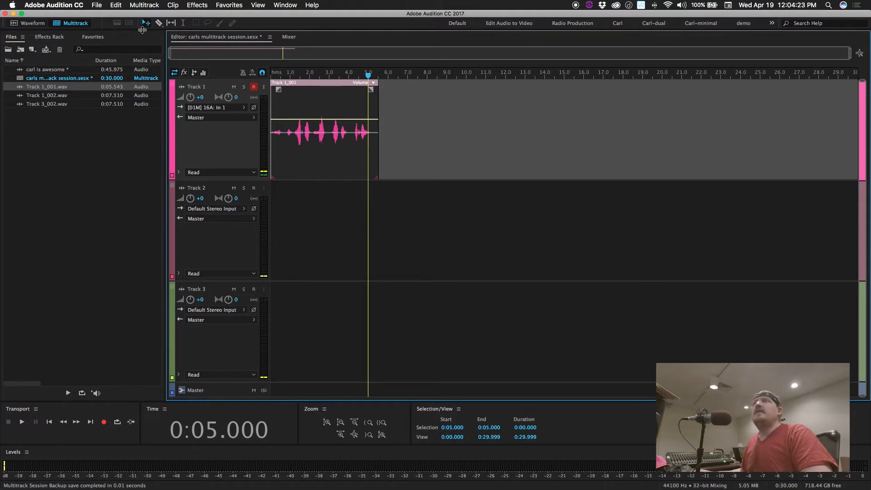
{"action": "key", "text": "Delete"}
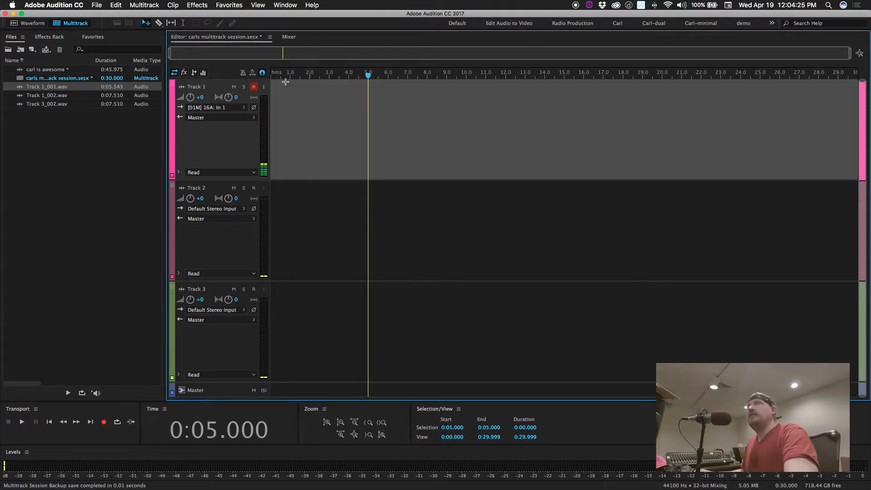
{"action": "key", "text": "super+z"}
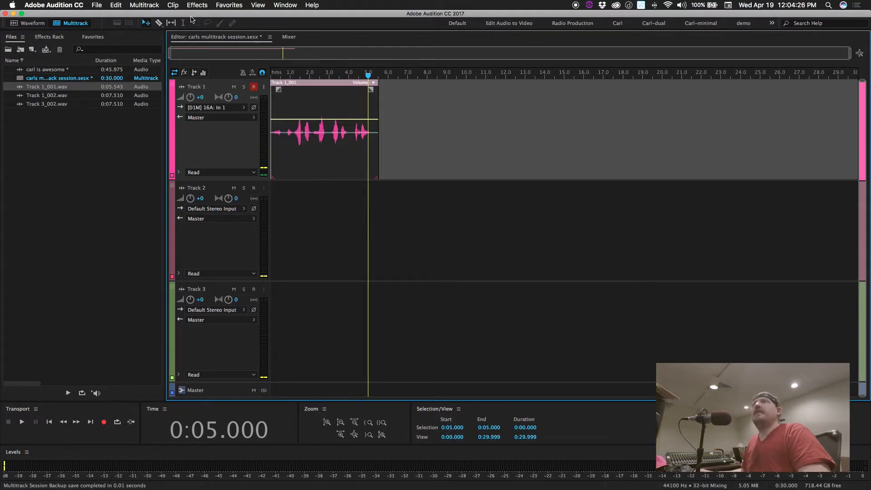
Step: Split the Track 1 clip with the Razor tool at about 3.0 s, 4.2 s and 1.1 s
{"action": "left_click", "coordinate": [158, 24]}
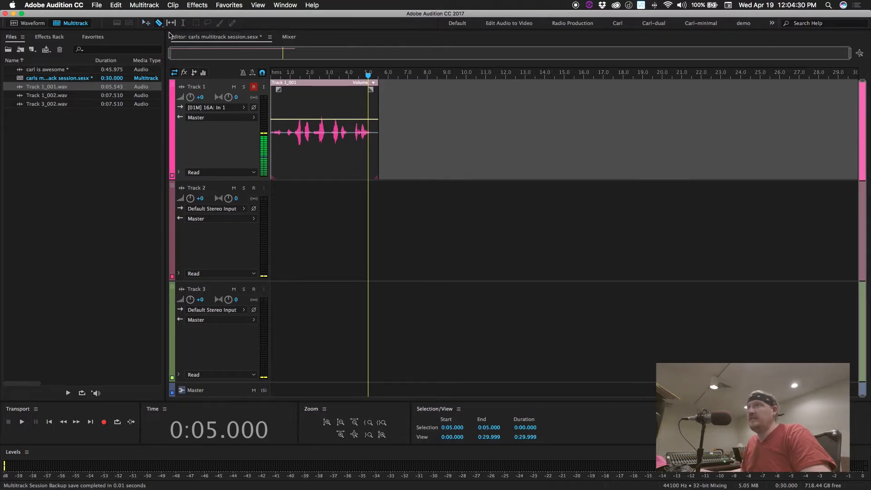
{"action": "left_click", "coordinate": [328, 99]}
{"action": "left_click", "coordinate": [352, 99]}
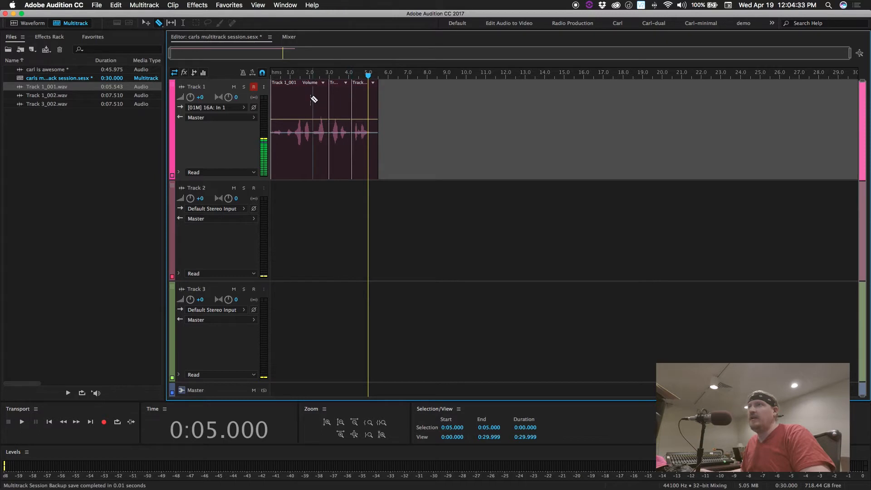
{"action": "left_click", "coordinate": [292, 97]}
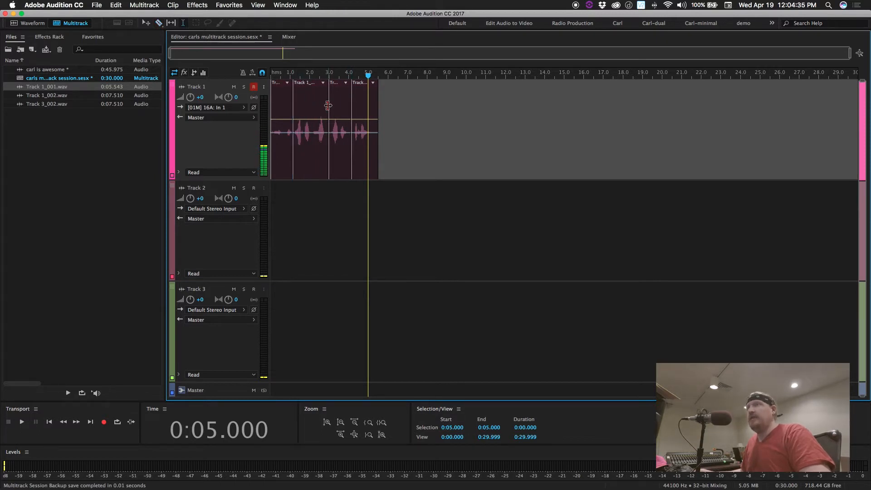
Step: Rearrange the Track 1 slices with the Move tool so the third slice follows the first, followed by the second and fourth
{"action": "key", "text": "v"}
{"action": "left_click_drag", "start_coordinate": [316, 109], "coordinate": [422, 107]}
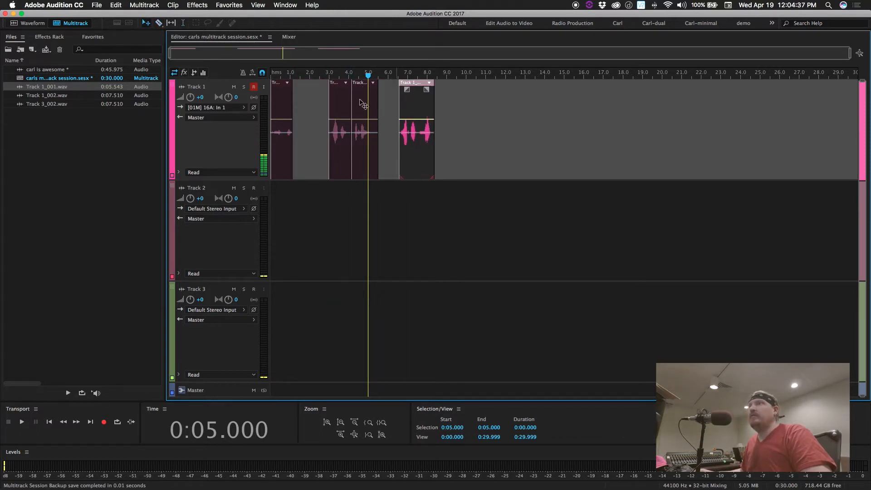
{"action": "left_click_drag", "start_coordinate": [364, 105], "coordinate": [467, 106]}
{"action": "left_click_drag", "start_coordinate": [341, 109], "coordinate": [302, 109]}
{"action": "left_click_drag", "start_coordinate": [400, 108], "coordinate": [314, 106]}
{"action": "left_click_drag", "start_coordinate": [480, 107], "coordinate": [365, 104]}
{"action": "left_click_drag", "start_coordinate": [343, 103], "coordinate": [303, 102]}
Step: Add a fade-in with a linear value of 27 and a fade-out to the second clip on Track 1
{"action": "scroll", "coordinate": [300, 103], "scroll_direction": "up", "scroll_amount": 5}
{"action": "scroll", "coordinate": [301, 103], "scroll_direction": "left", "scroll_amount": 3}
{"action": "left_click_drag", "start_coordinate": [371, 106], "coordinate": [370, 86]}
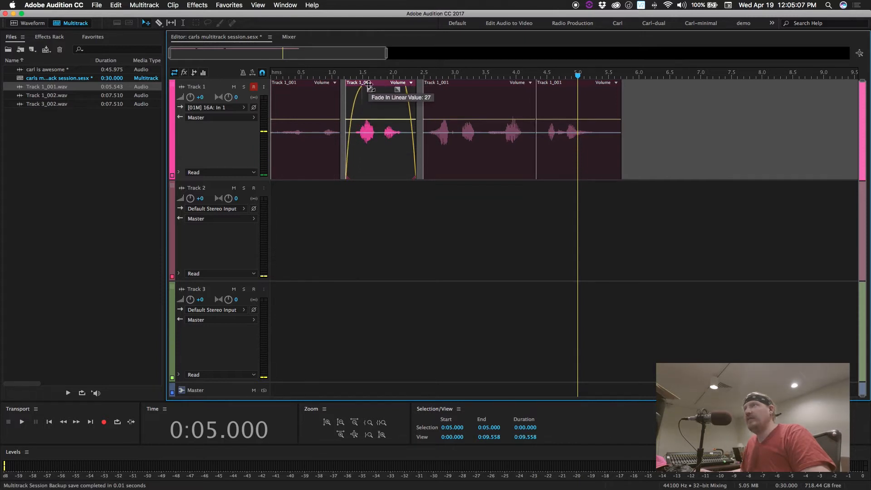
Step: Use the Slip tool to shift the audio inside the third Track 1 clip earlier within its fixed clip boundaries
{"action": "left_click", "coordinate": [465, 110]}
{"action": "left_click", "coordinate": [405, 112]}
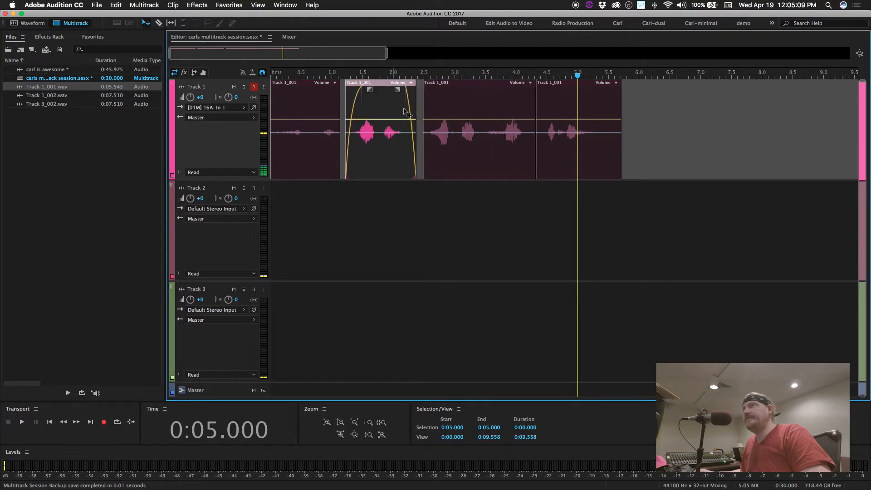
{"action": "left_click", "coordinate": [577, 120]}
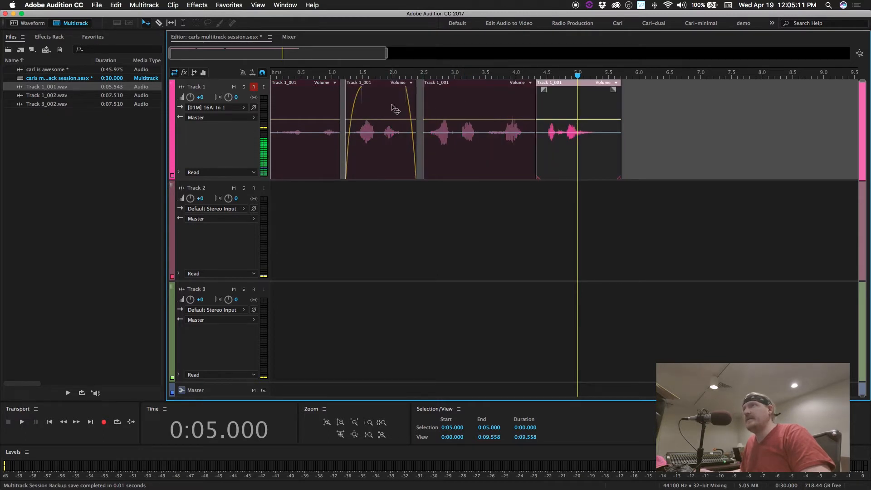
{"action": "left_click", "coordinate": [459, 119]}
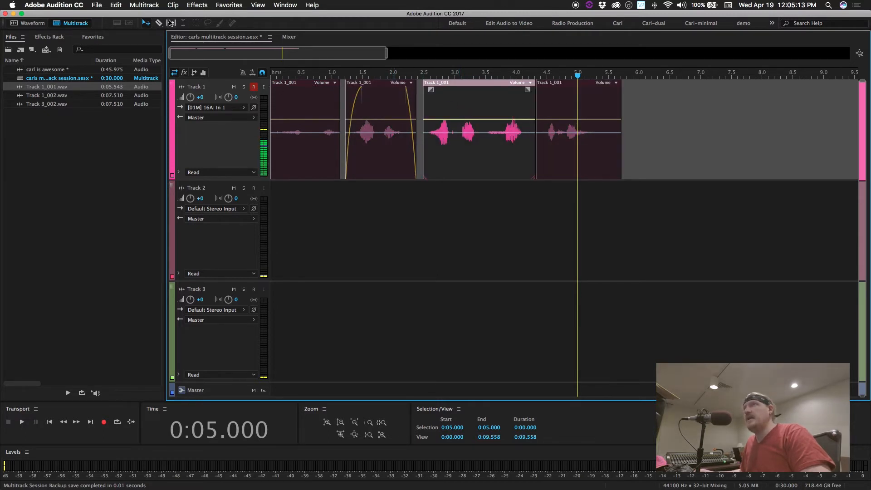
{"action": "key", "text": "r"}
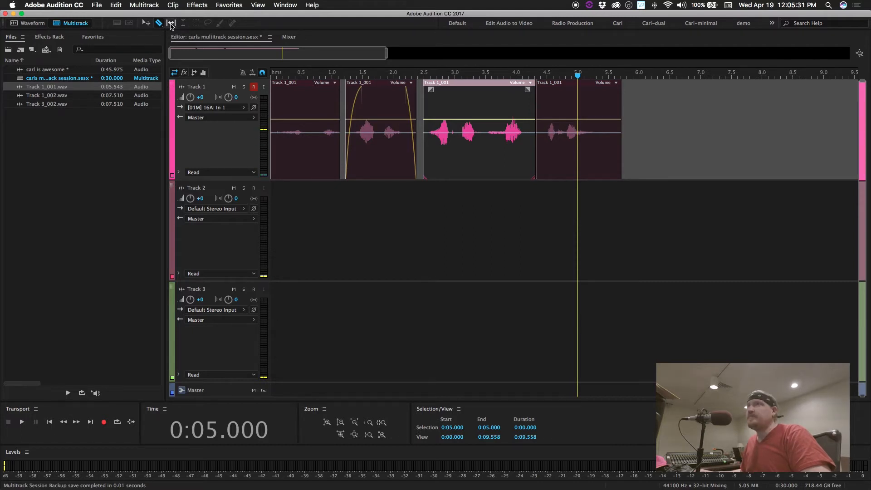
{"action": "left_click", "coordinate": [172, 24]}
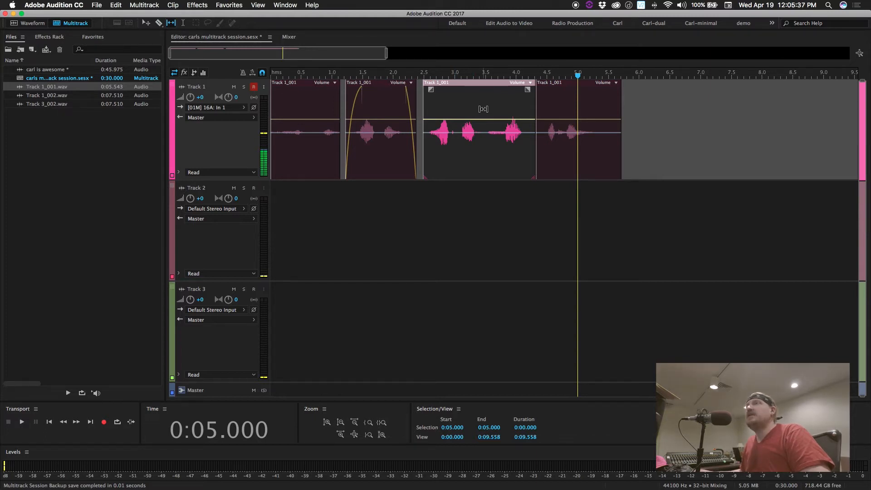
{"action": "mouse_move", "coordinate": [476, 109]}
{"action": "left_mouse_down"}
{"action": "mouse_move", "coordinate": [503, 110]}
{"action": "mouse_move", "coordinate": [449, 110]}
{"action": "mouse_move", "coordinate": [501, 107]}
{"action": "mouse_move", "coordinate": [463, 106]}
{"action": "mouse_move", "coordinate": [489, 106]}
{"action": "left_mouse_up"}
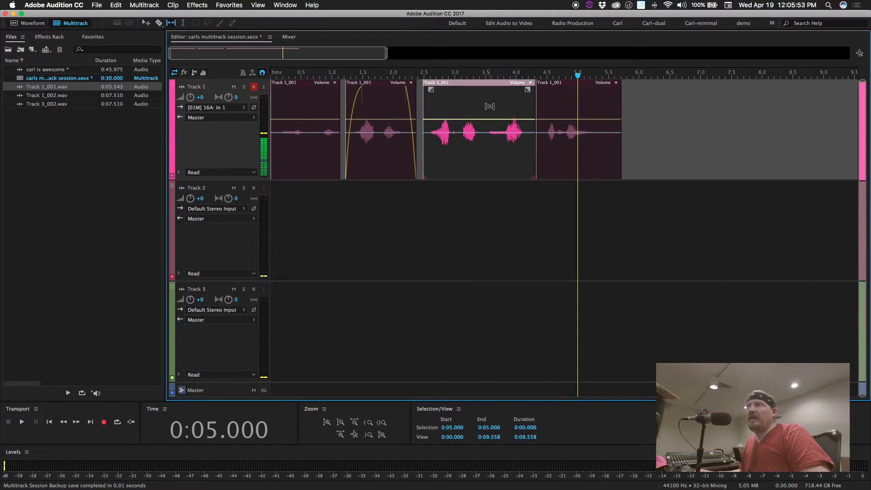
{"action": "left_click_drag", "start_coordinate": [489, 106], "coordinate": [491, 107]}
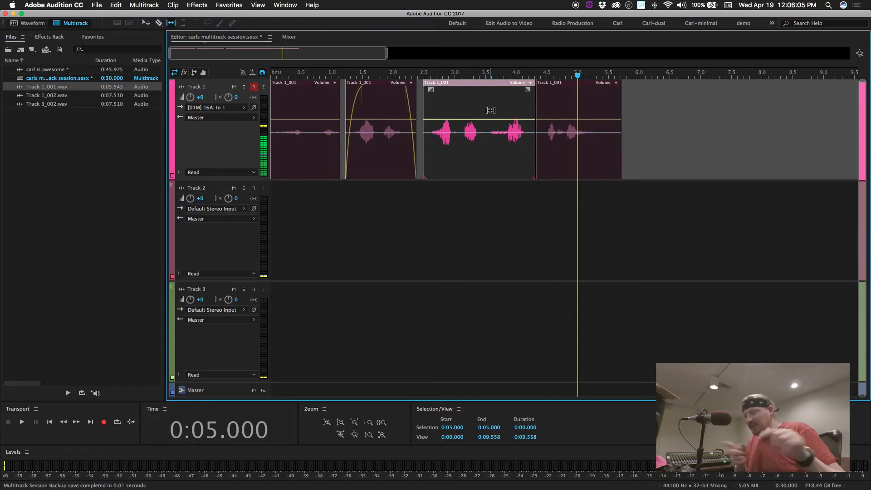
{"action": "left_click_drag", "start_coordinate": [491, 110], "coordinate": [443, 113]}
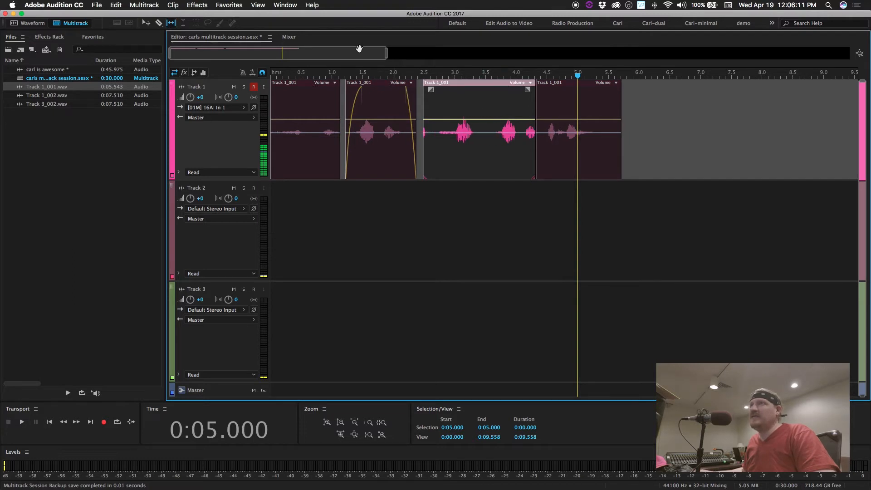
Step: With the Time Selection tool, place the playhead at several points along the Track 1 clips, including 2.000 s
{"action": "left_click", "coordinate": [182, 23]}
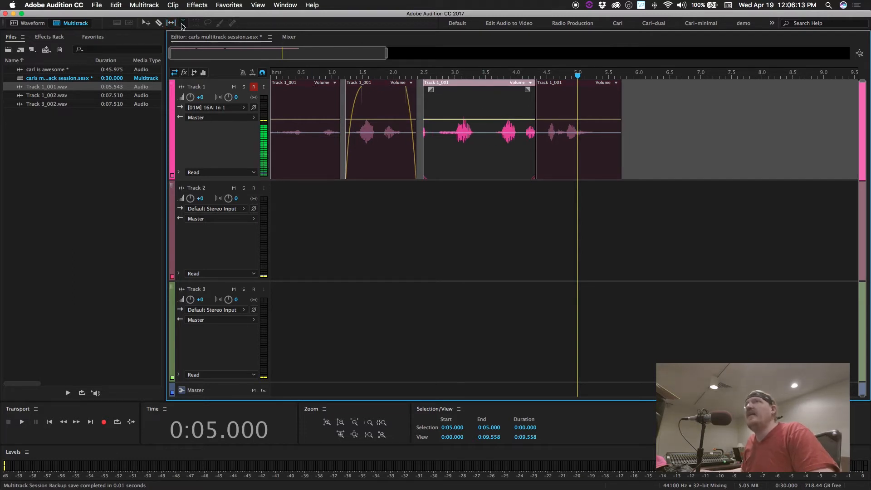
{"action": "left_click", "coordinate": [571, 105]}
{"action": "left_click", "coordinate": [516, 105]}
{"action": "left_click", "coordinate": [450, 89]}
{"action": "left_click", "coordinate": [393, 100]}
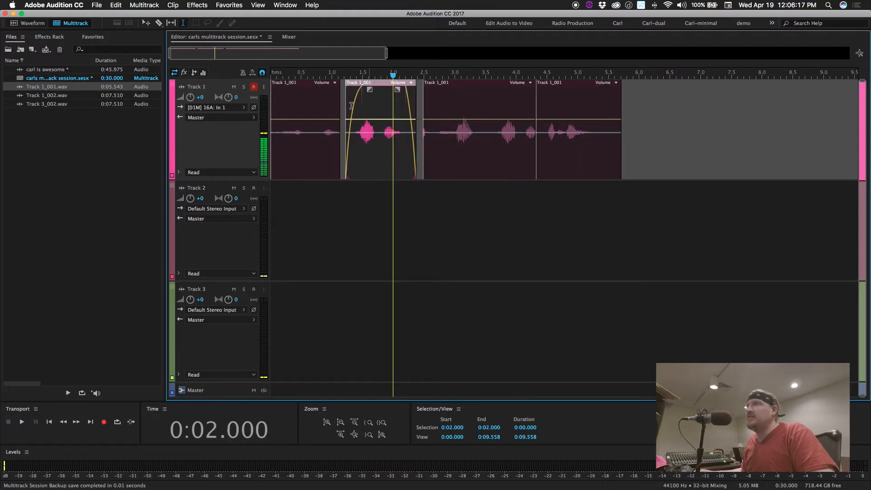
{"action": "left_click", "coordinate": [491, 74]}
{"action": "left_click", "coordinate": [477, 90]}
{"action": "left_click", "coordinate": [454, 90]}
Step: Select the time range from 1.222 s to 5.869 s, clear it, and select 1.222 s to 5.722 s from Track 2
{"action": "left_click_drag", "start_coordinate": [630, 103], "coordinate": [343, 115]}
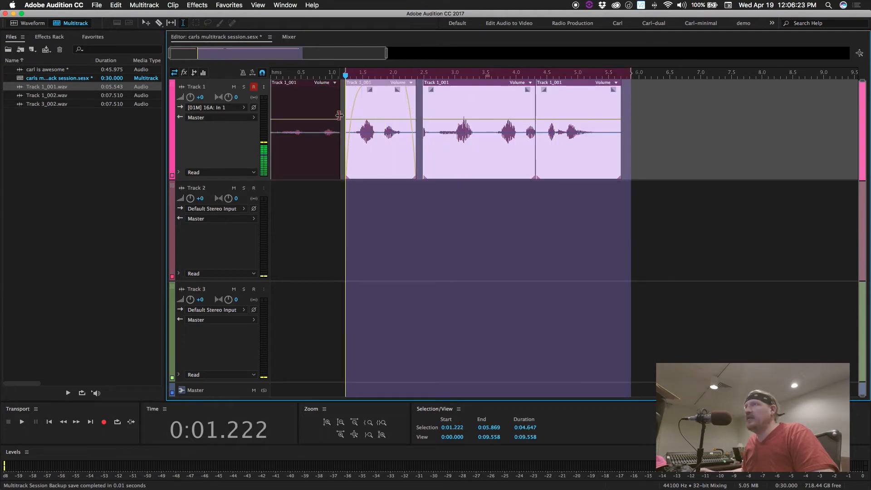
{"action": "left_click", "coordinate": [791, 204]}
{"action": "left_click_drag", "start_coordinate": [622, 195], "coordinate": [345, 209]}
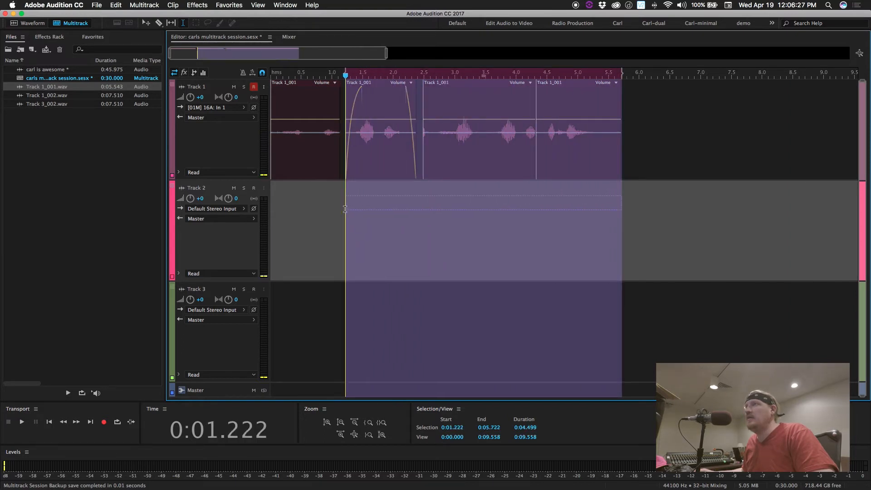
{"action": "left_click", "coordinate": [140, 6]}
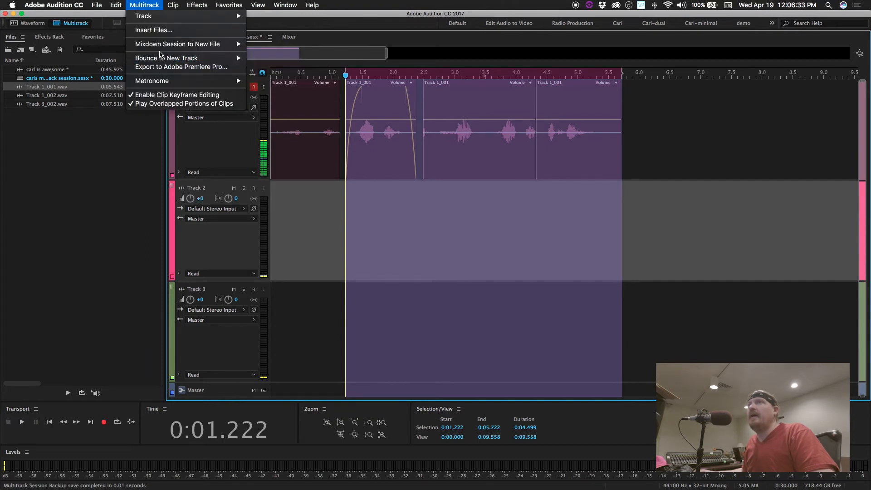
{"action": "mouse_move", "coordinate": [158, 44]}
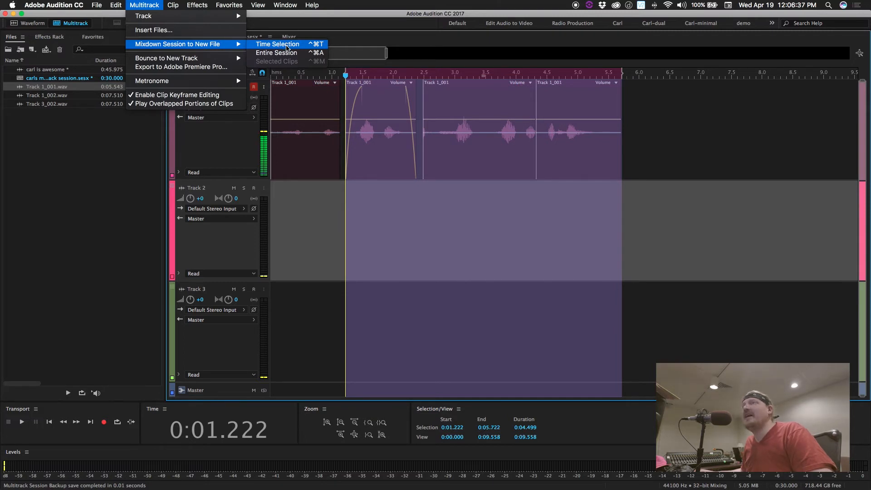
{"action": "left_click", "coordinate": [314, 214]}
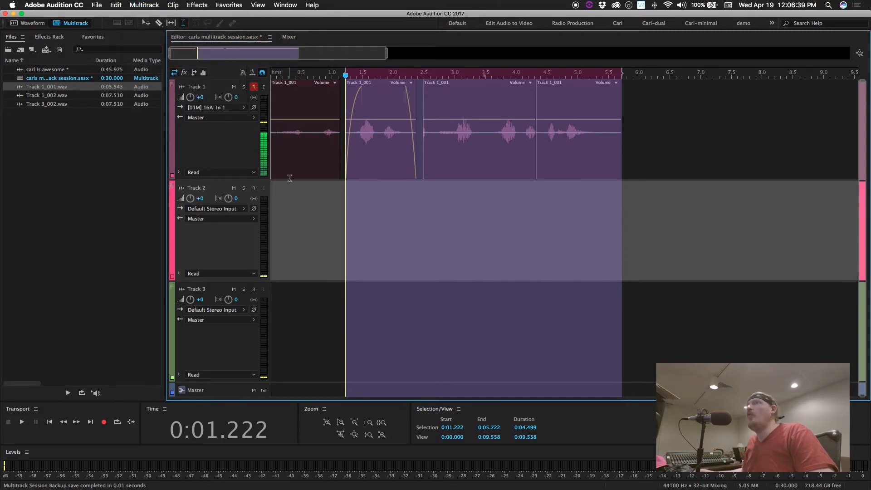
{"action": "left_click", "coordinate": [289, 176]}
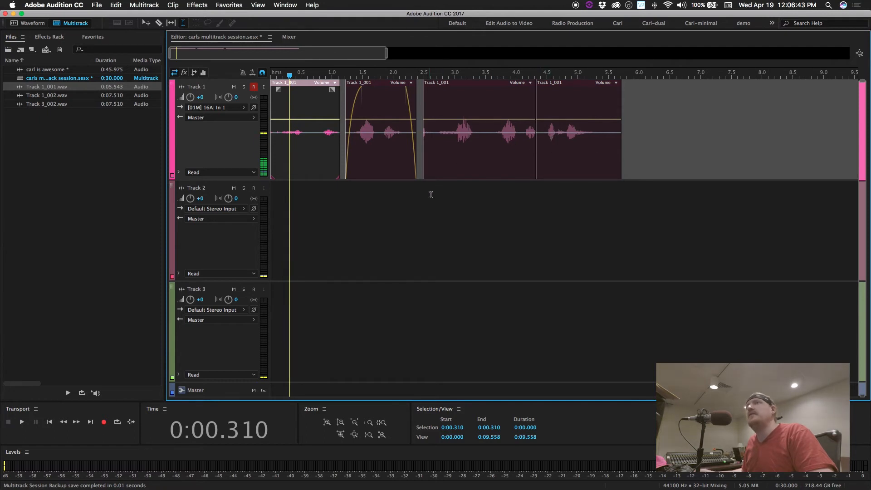
Step: Select the range from 1.222 s to 5.722 s from Track 2 and mix down that time selection to a new file
{"action": "left_click_drag", "start_coordinate": [346, 191], "coordinate": [622, 194]}
{"action": "left_click", "coordinate": [144, 4]}
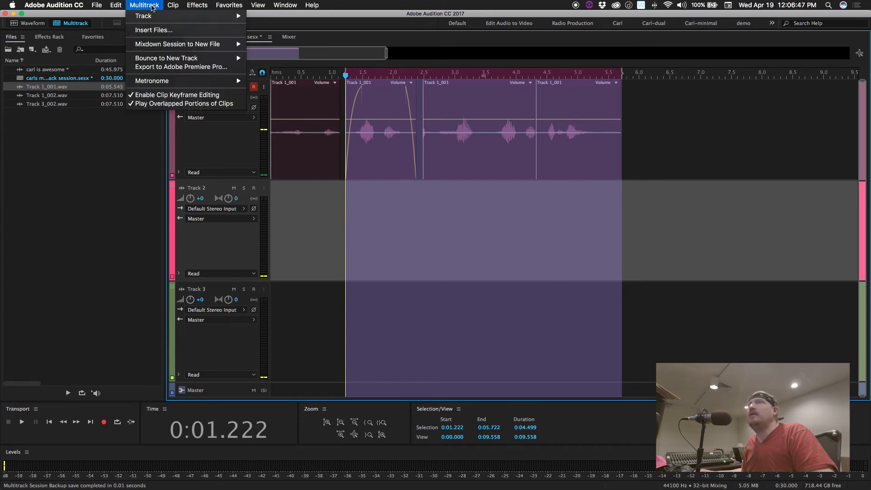
{"action": "mouse_move", "coordinate": [204, 44]}
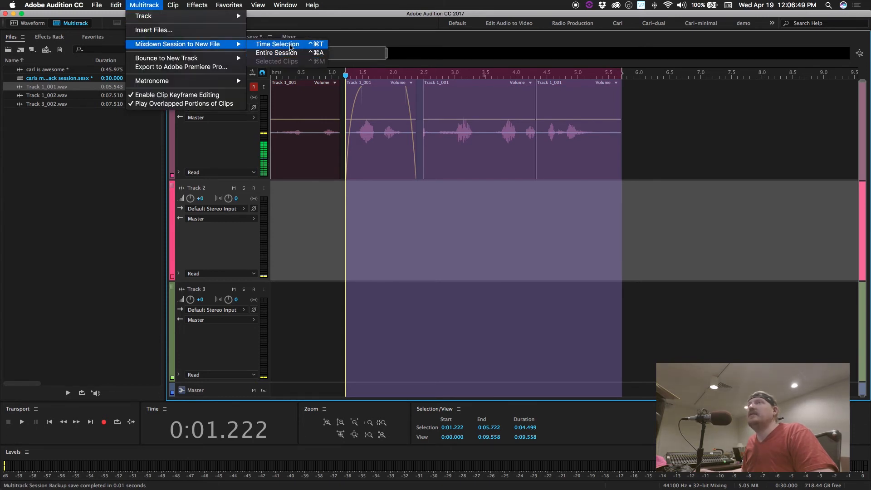
{"action": "left_click", "coordinate": [291, 46]}
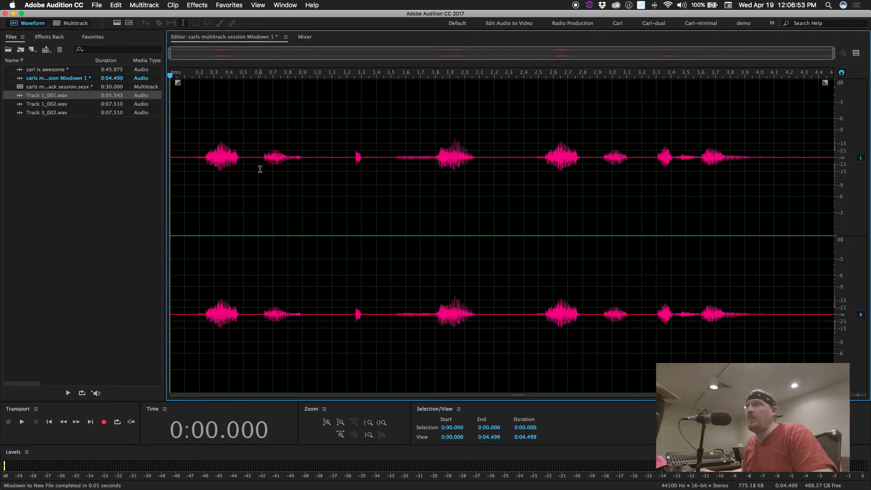
Step: Return to the multitrack session and place the playhead at 3.500 s on Track 2
{"action": "key", "text": "0"}
{"action": "left_click", "coordinate": [419, 171]}
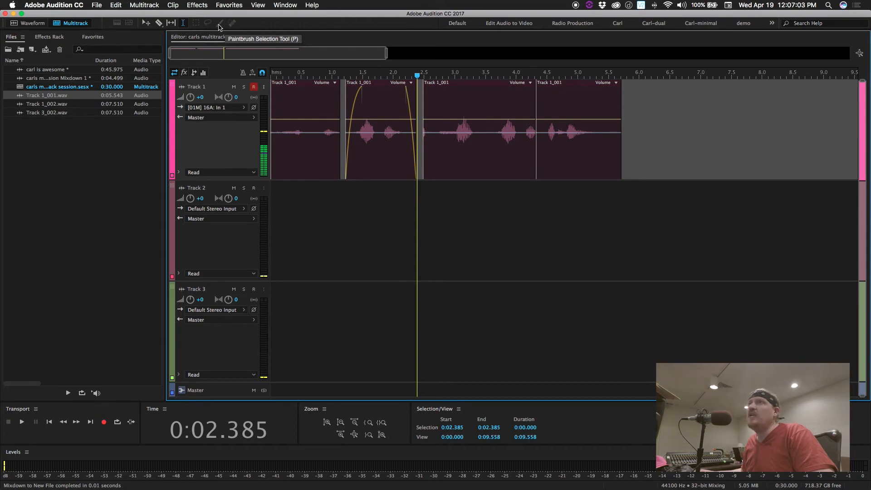
{"action": "left_click", "coordinate": [484, 191]}
{"action": "scroll", "coordinate": [446, 178], "scroll_direction": "down", "scroll_amount": 1}
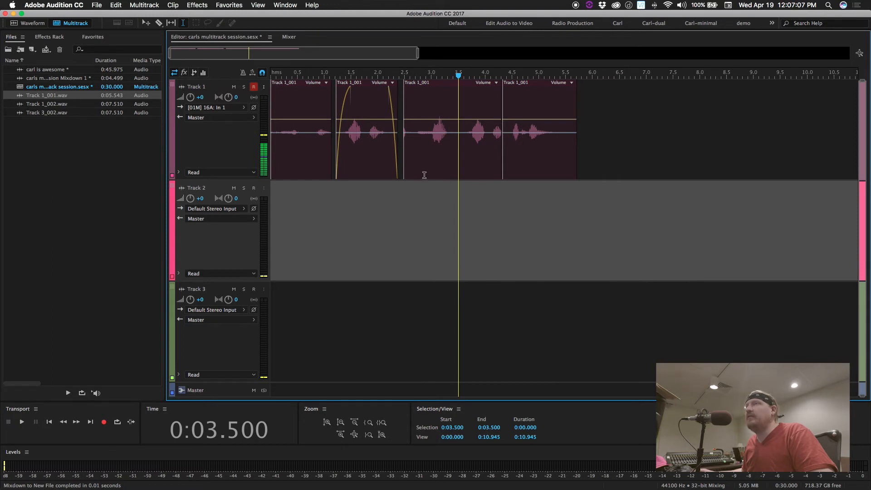
Step: Disarm Track 1 for recording and place the playhead at 6.062 s on Track 2
{"action": "left_click", "coordinate": [253, 91]}
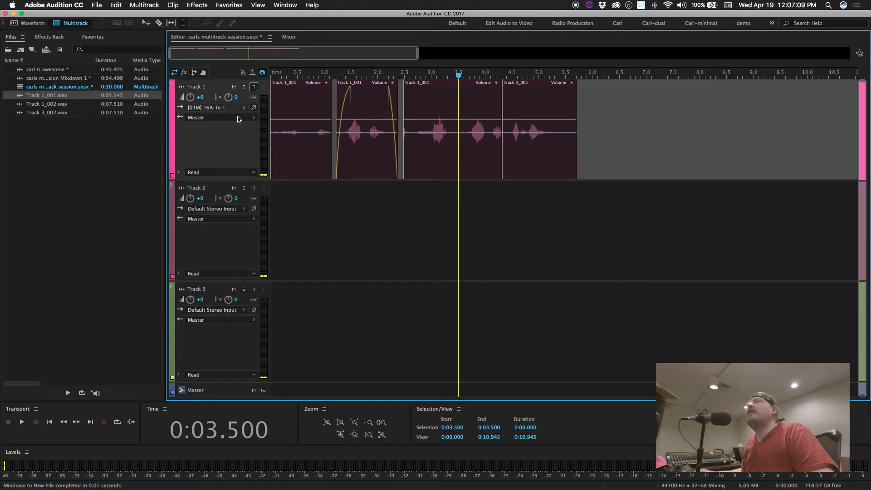
{"action": "left_click", "coordinate": [561, 200]}
{"action": "left_click", "coordinate": [595, 195]}
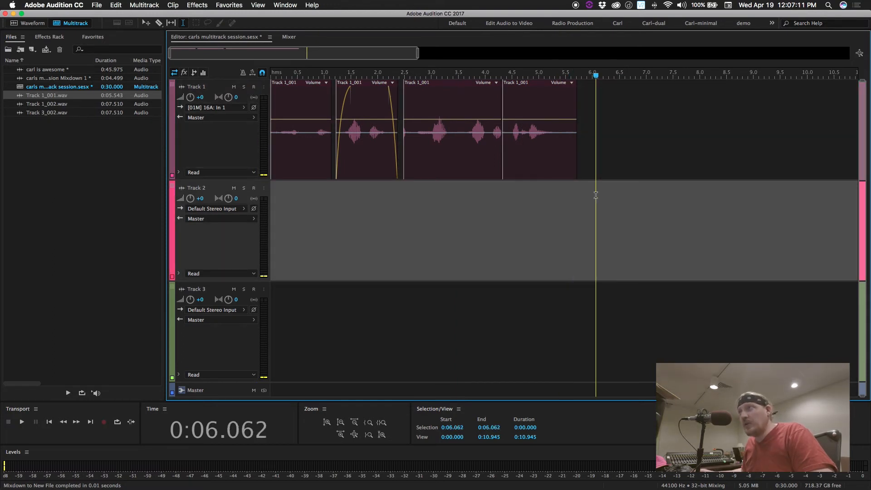
Step: Examine the mono input choices for Track 1, and arm and disarm the track to check its input level
{"action": "left_click", "coordinate": [229, 110]}
{"action": "mouse_move", "coordinate": [272, 128]}
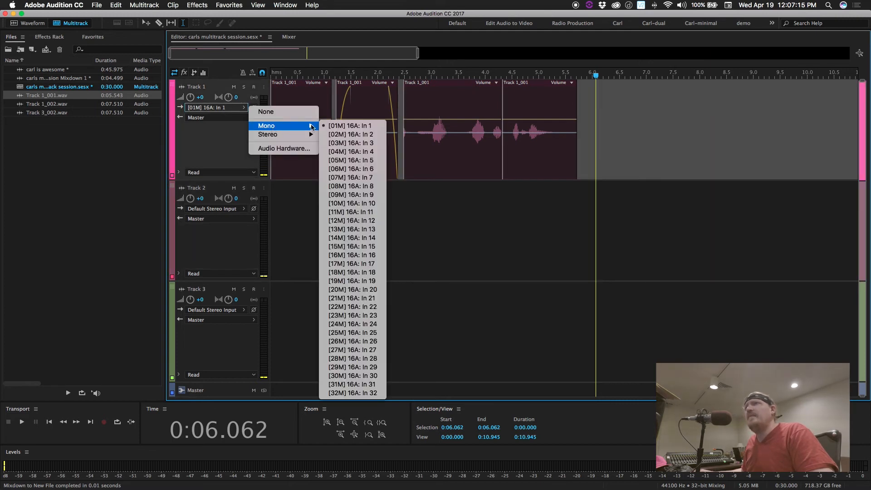
{"action": "left_click", "coordinate": [211, 156]}
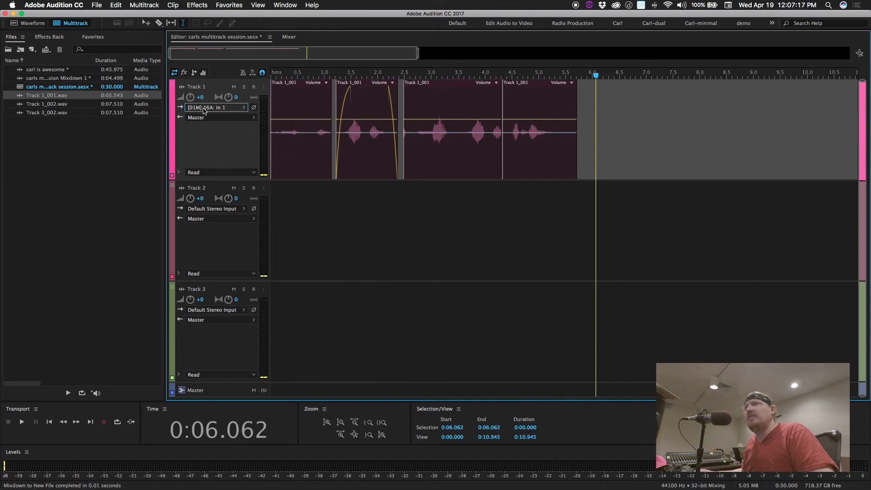
{"action": "left_click", "coordinate": [254, 87]}
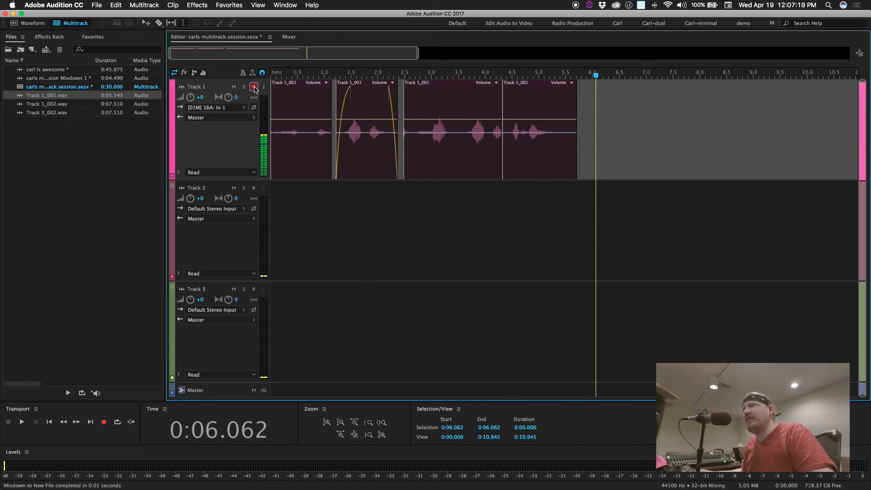
{"action": "left_click", "coordinate": [254, 86]}
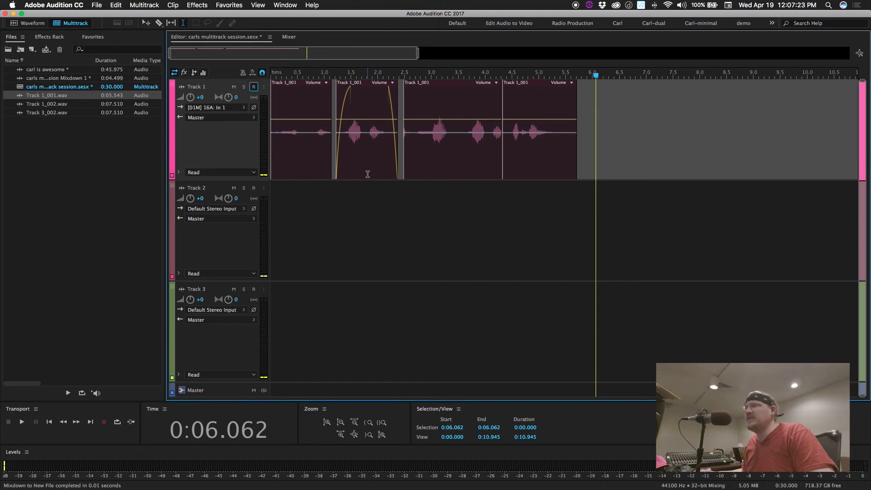
Step: Examine the Audio Hardware preferences, including the available default input devices, and close them without making changes
{"action": "left_click", "coordinate": [93, 5]}
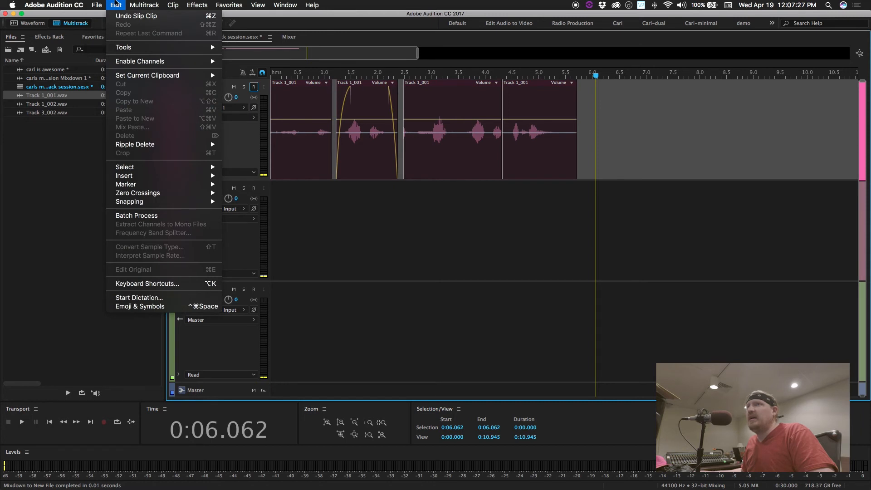
{"action": "mouse_move", "coordinate": [52, 4]}
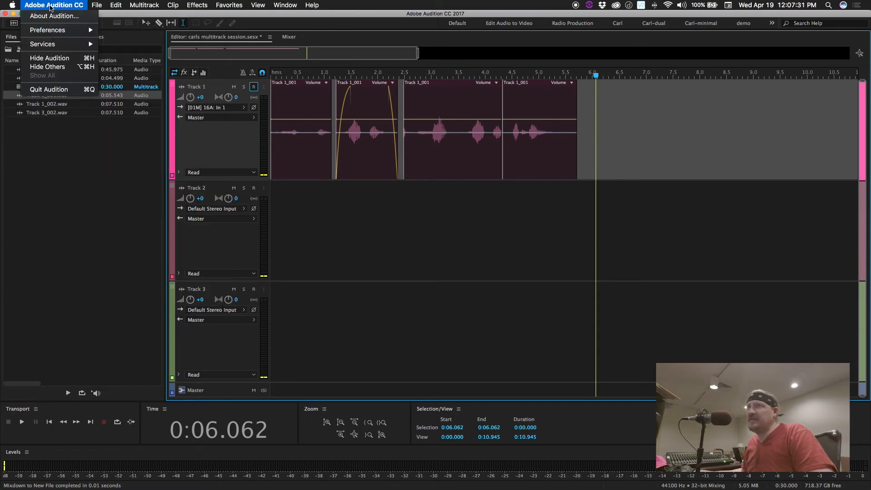
{"action": "mouse_move", "coordinate": [51, 31]}
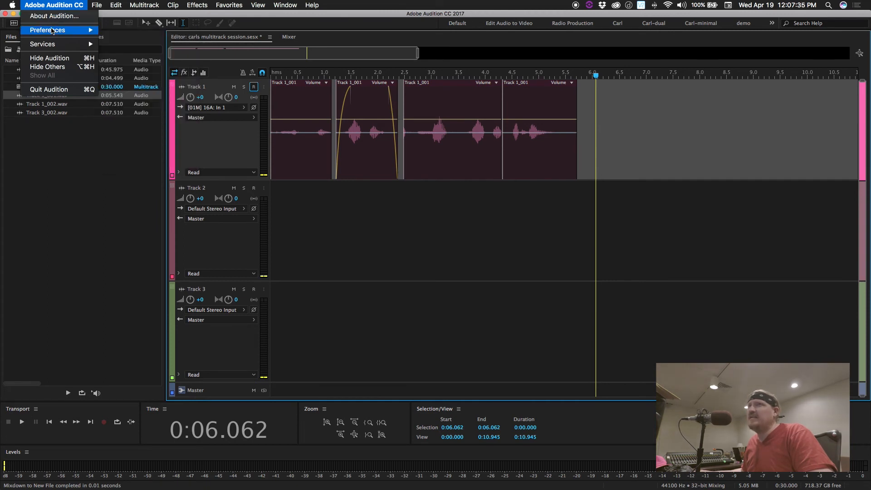
{"action": "left_click", "coordinate": [142, 61]}
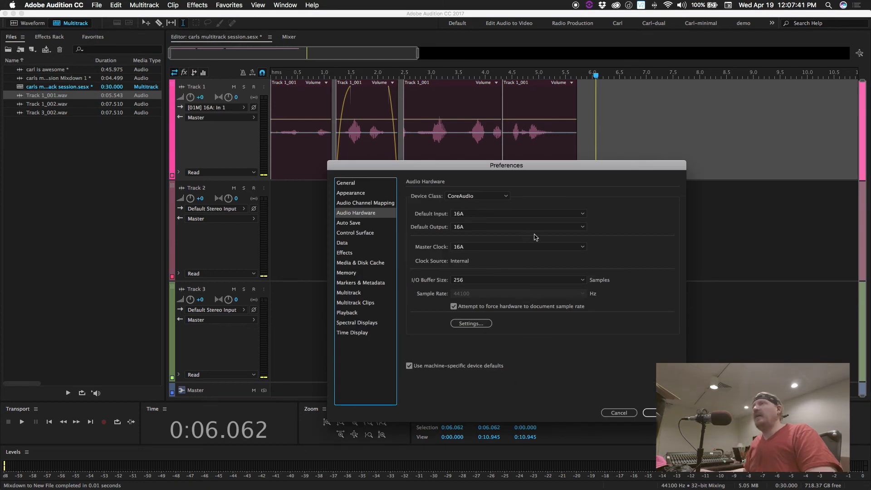
{"action": "left_click", "coordinate": [531, 214]}
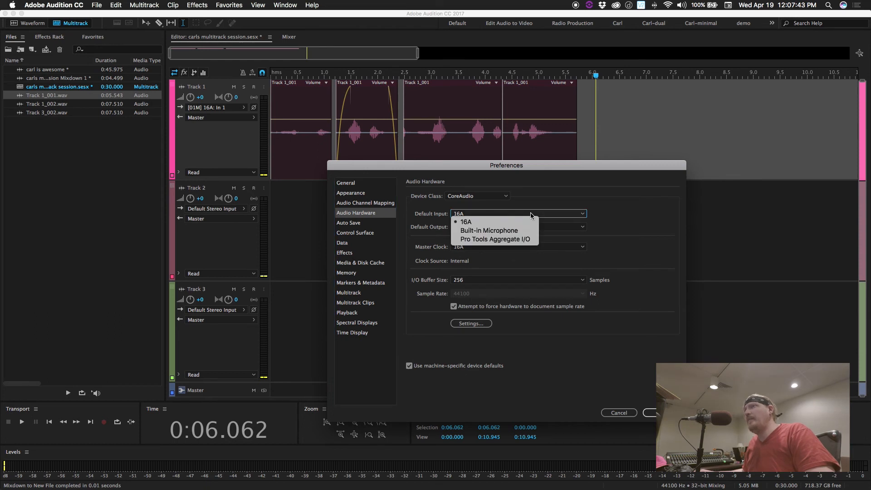
{"action": "left_click", "coordinate": [643, 220]}
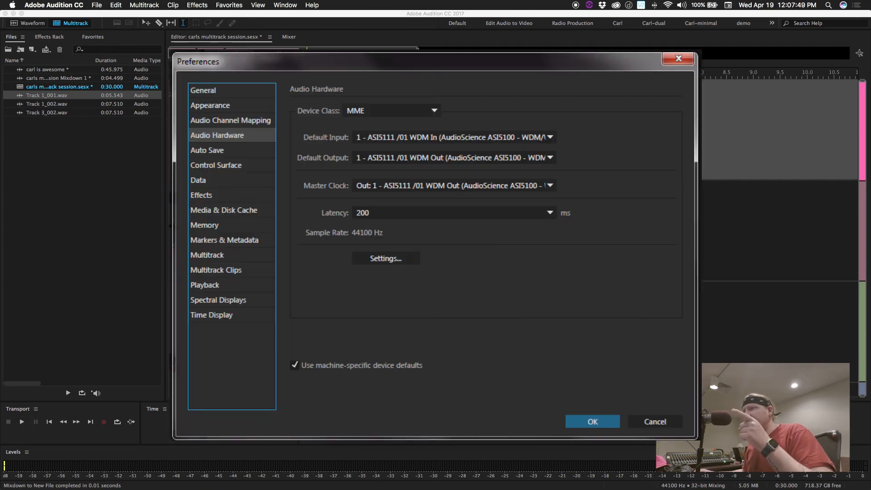
{"action": "key", "text": "Escape"}
Step: Place the playhead at several points on Track 2, from 3.500 s back to 2.725 s
{"action": "left_click", "coordinate": [466, 231]}
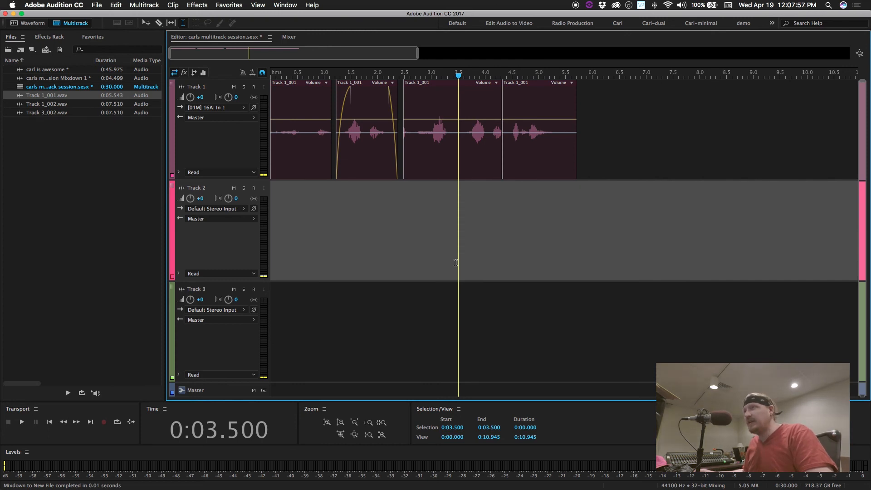
{"action": "left_click", "coordinate": [429, 261]}
{"action": "left_click", "coordinate": [420, 262]}
{"action": "left_click", "coordinate": [416, 264]}
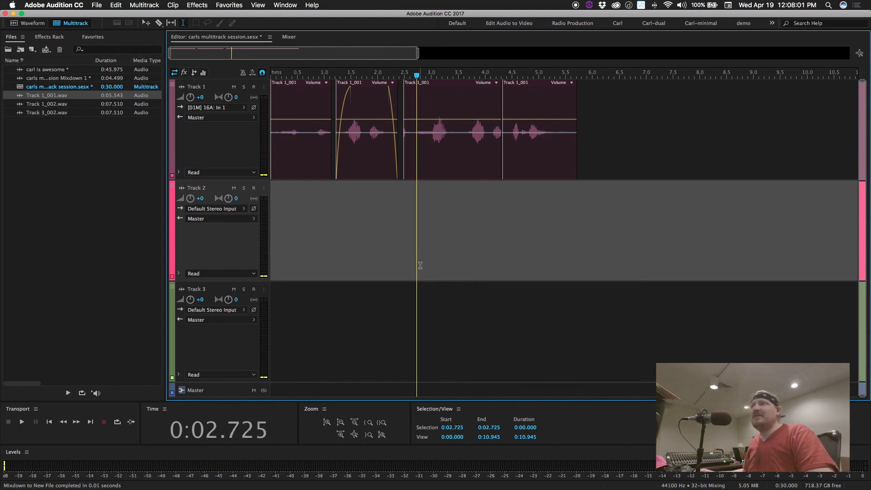